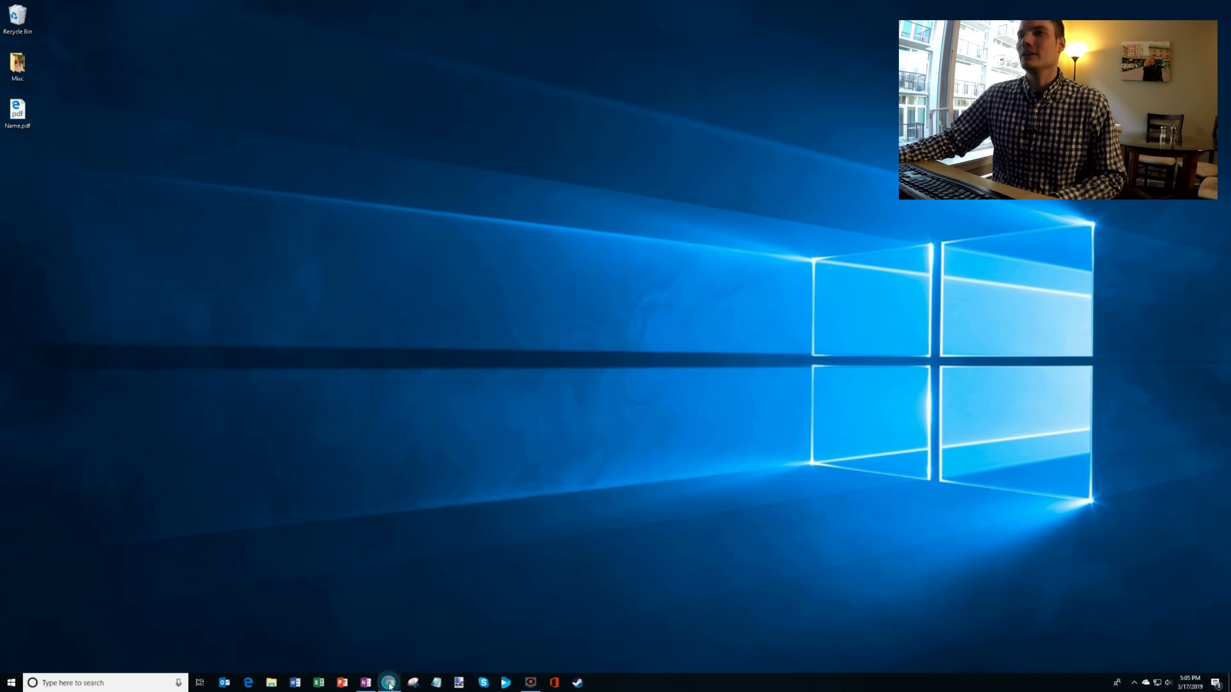
Bring up the YouTube channel page in Chrome, nudge the window slightly left, and open Windows search
left_click(389, 683)
left_click_drag(780, 2, 760, 15)
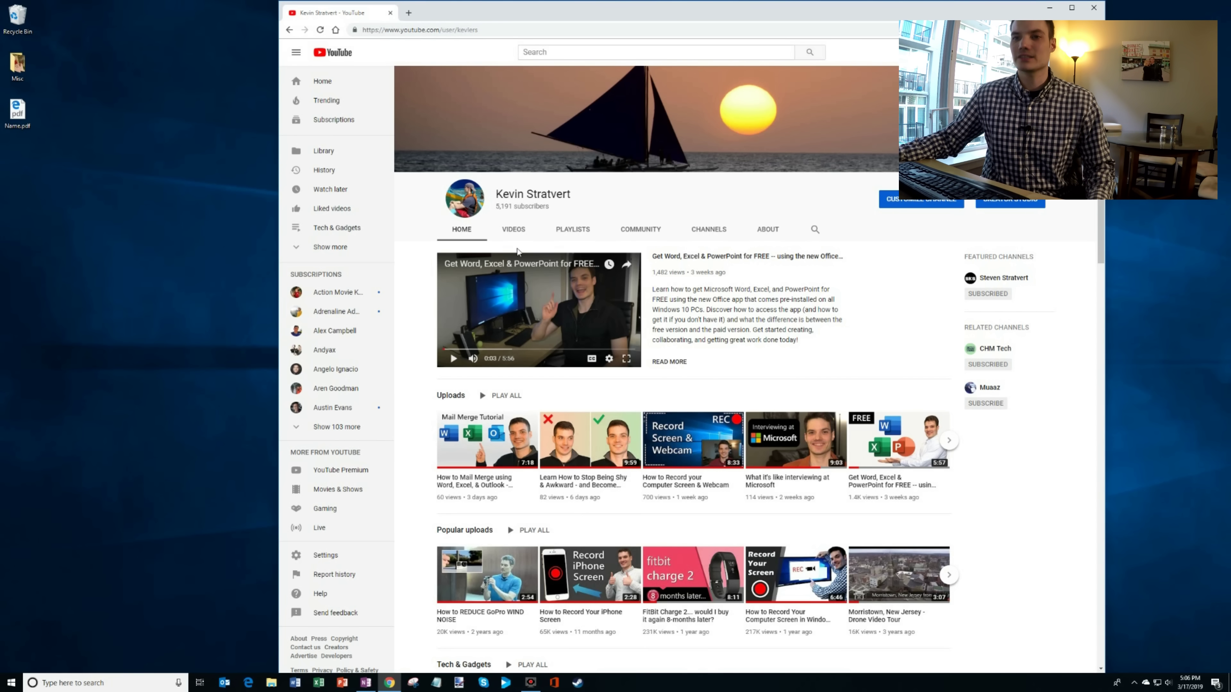
left_click(100, 681)
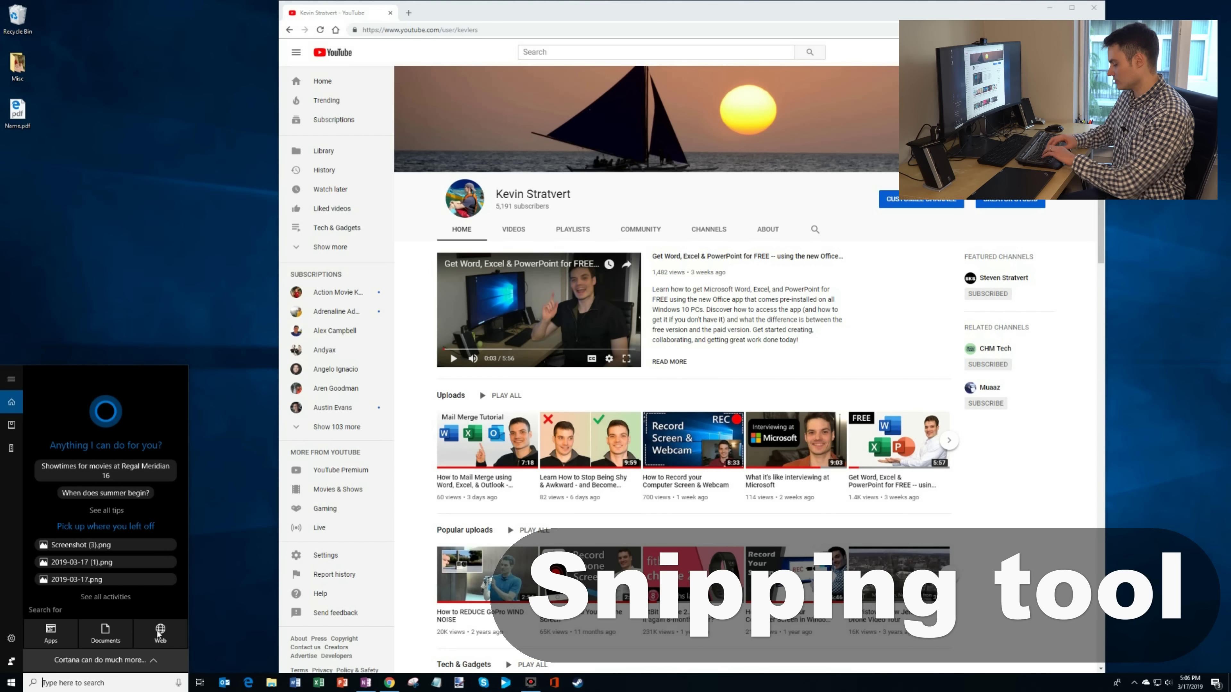
type("snipping")
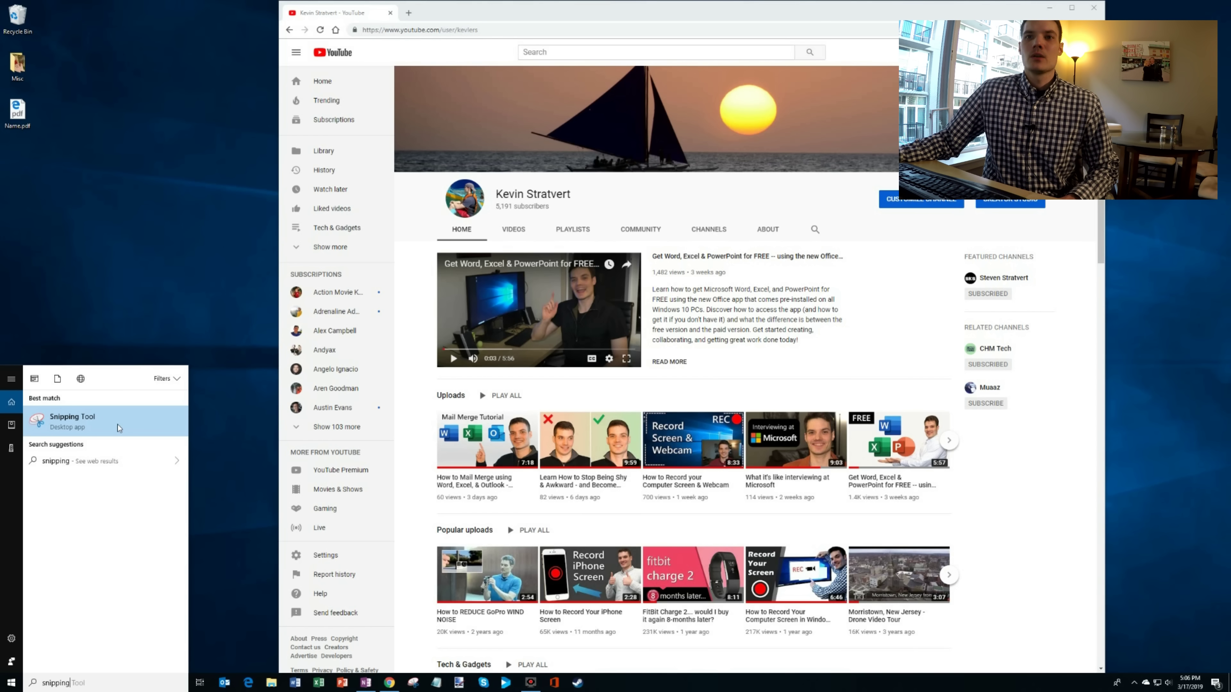
left_click(11, 683)
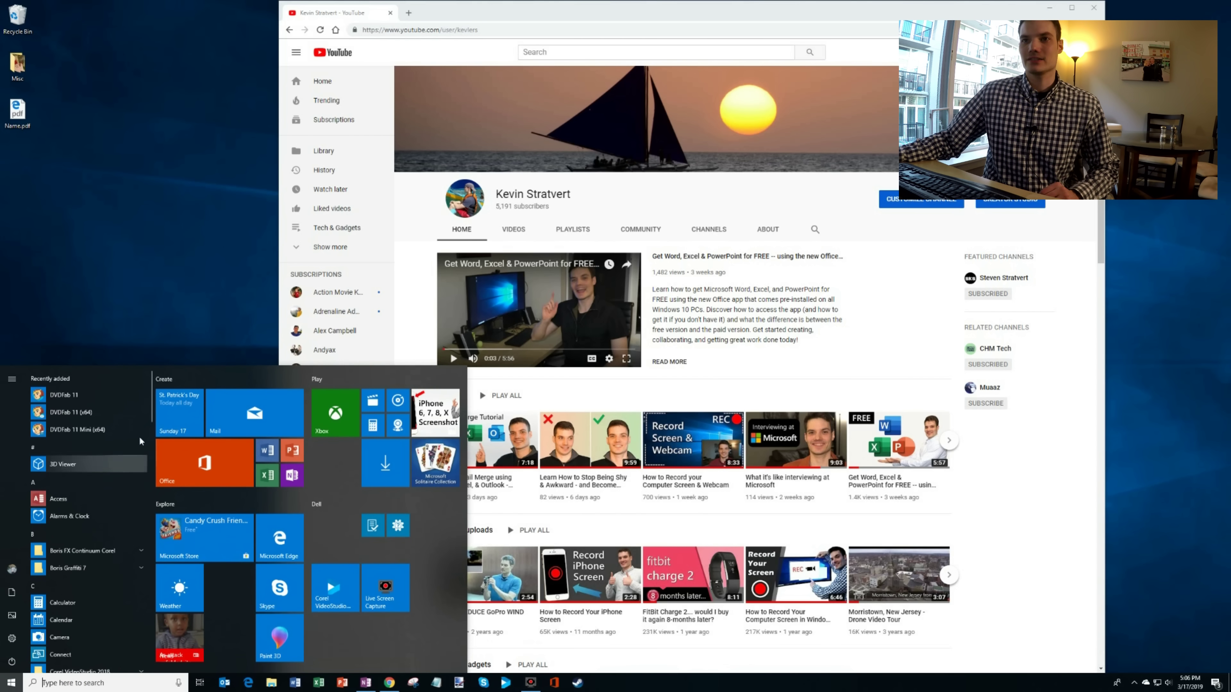
left_click_drag(153, 395, 143, 607)
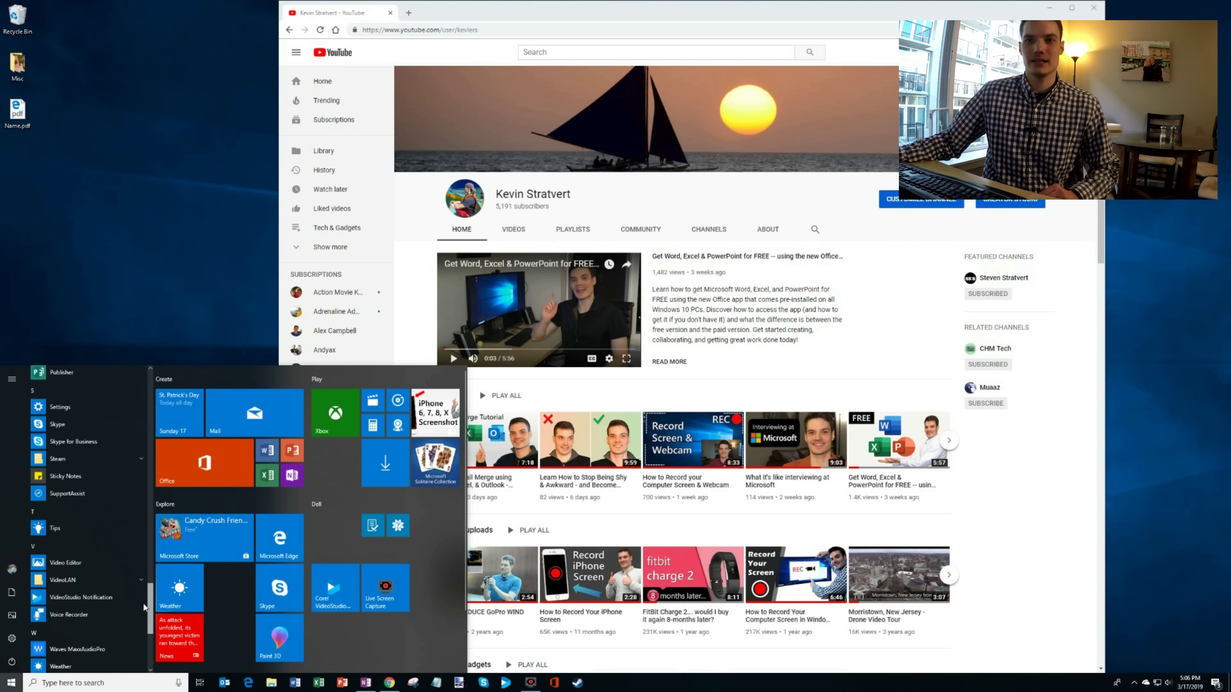
scroll(126, 582, "down", 3)
left_click(101, 546)
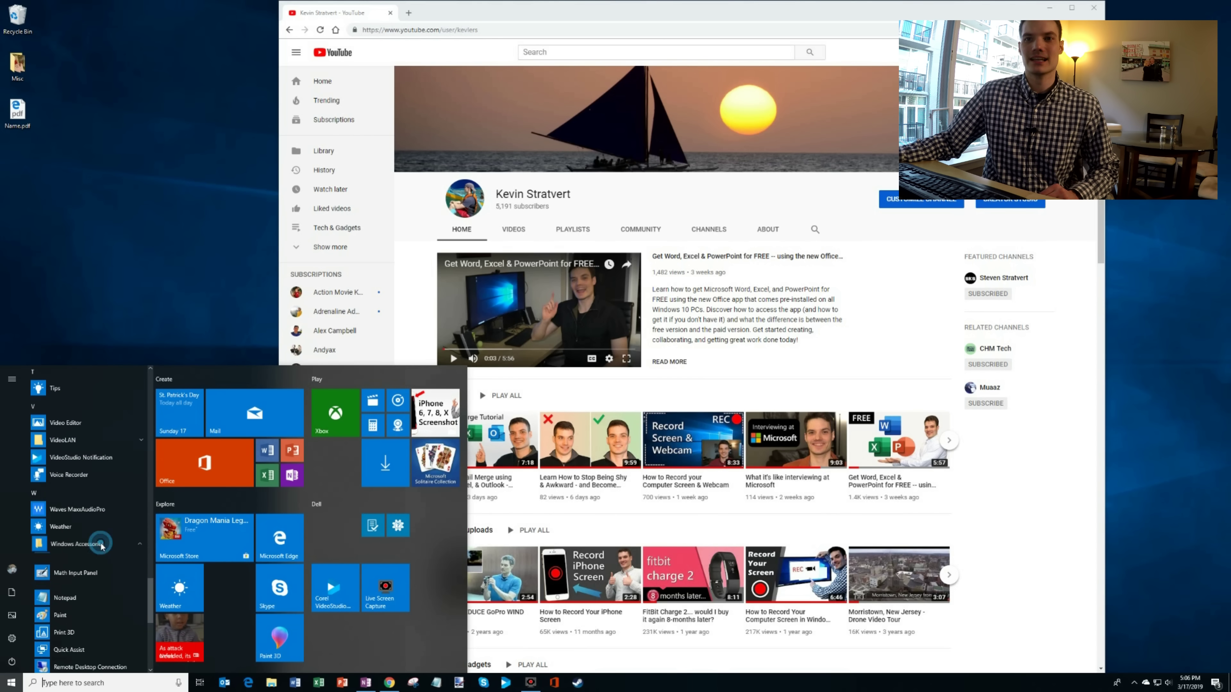
scroll(99, 542, "down", 4)
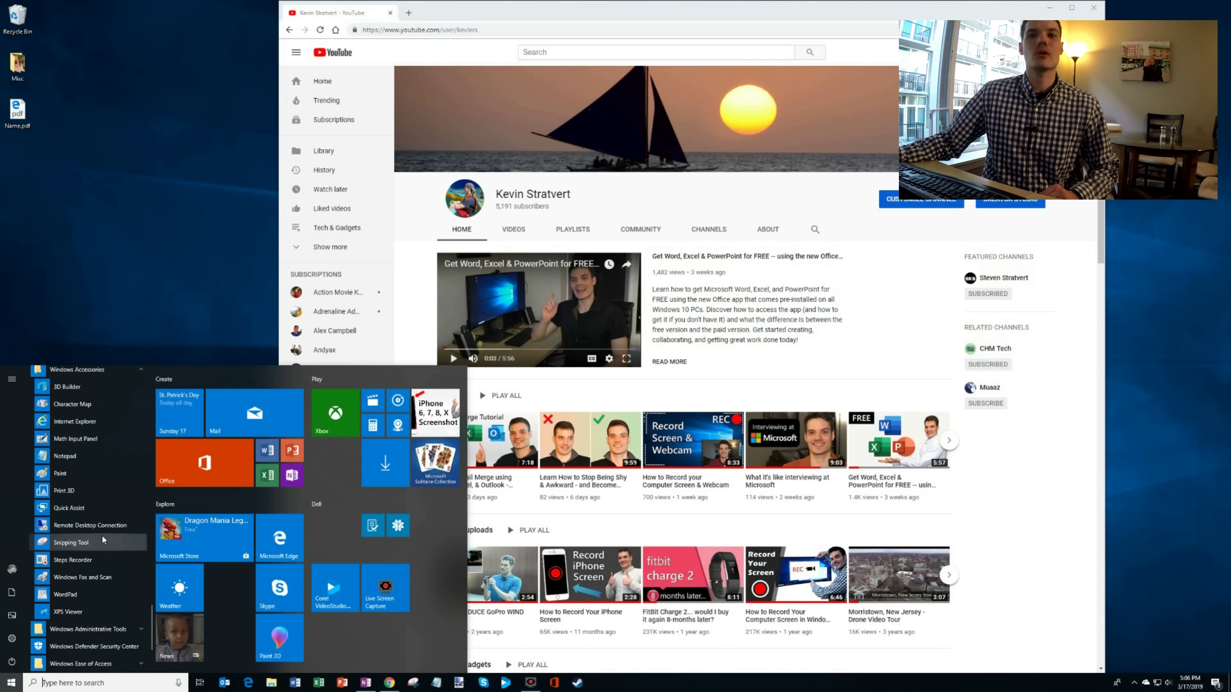
scroll(102, 538, "up", 1)
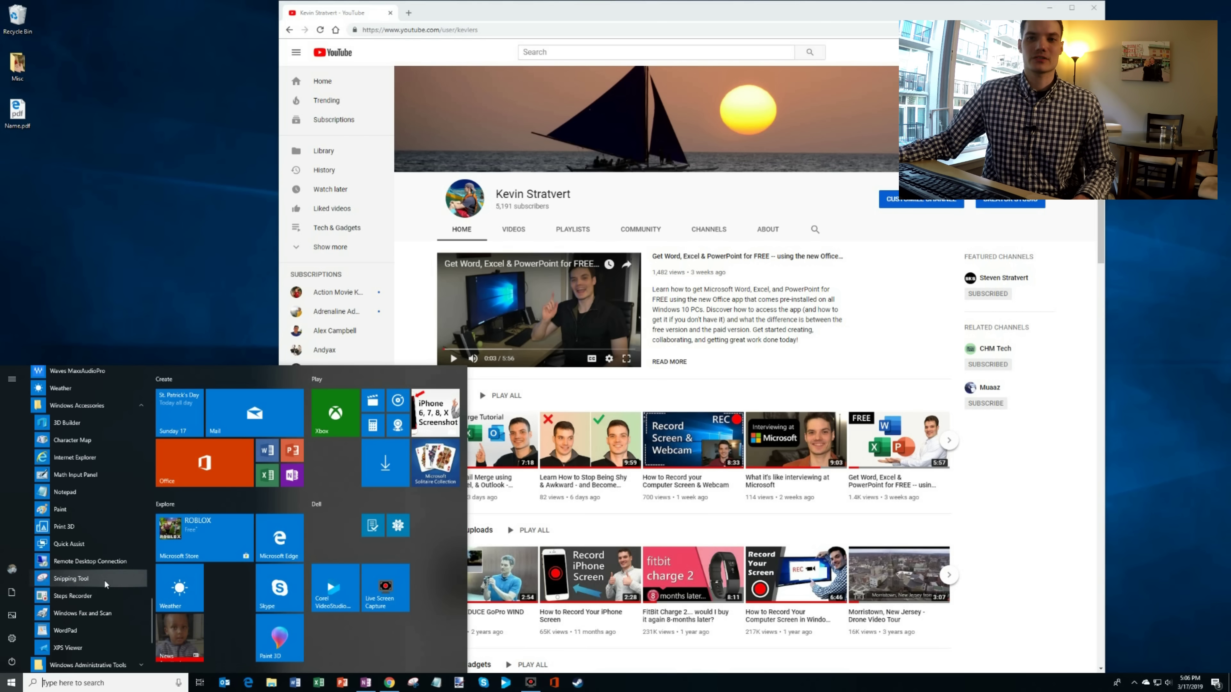
scroll(84, 581, "down", 1)
right_click(90, 532)
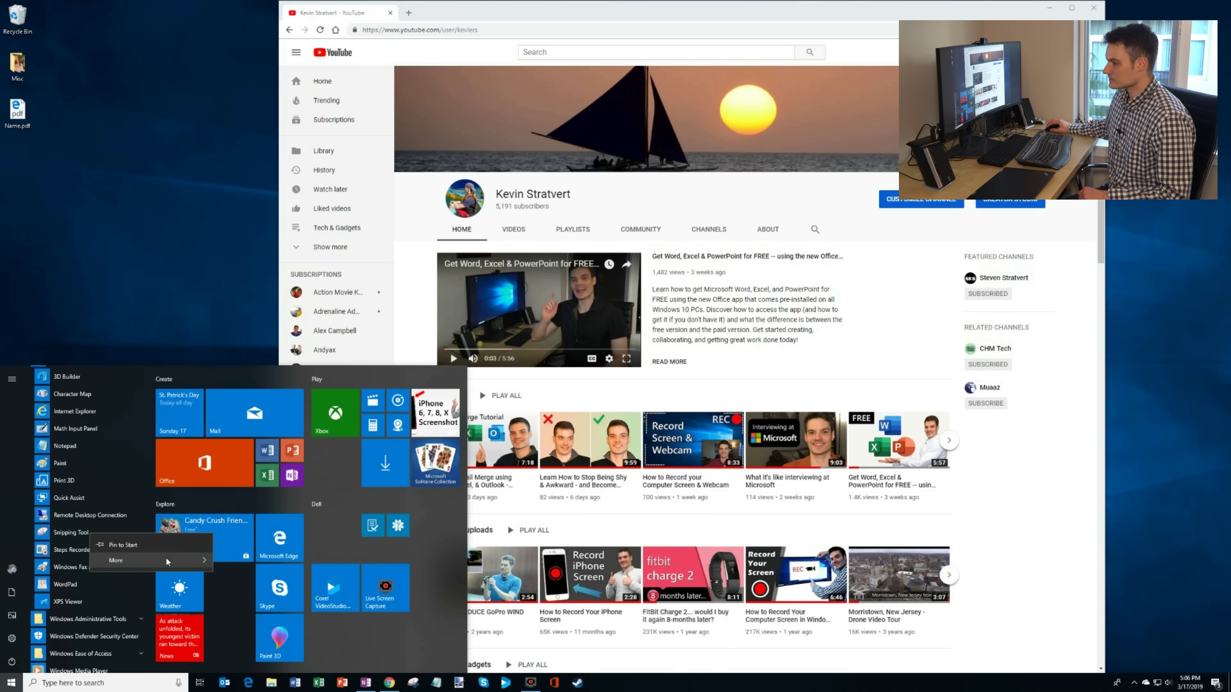
mouse_move(196, 561)
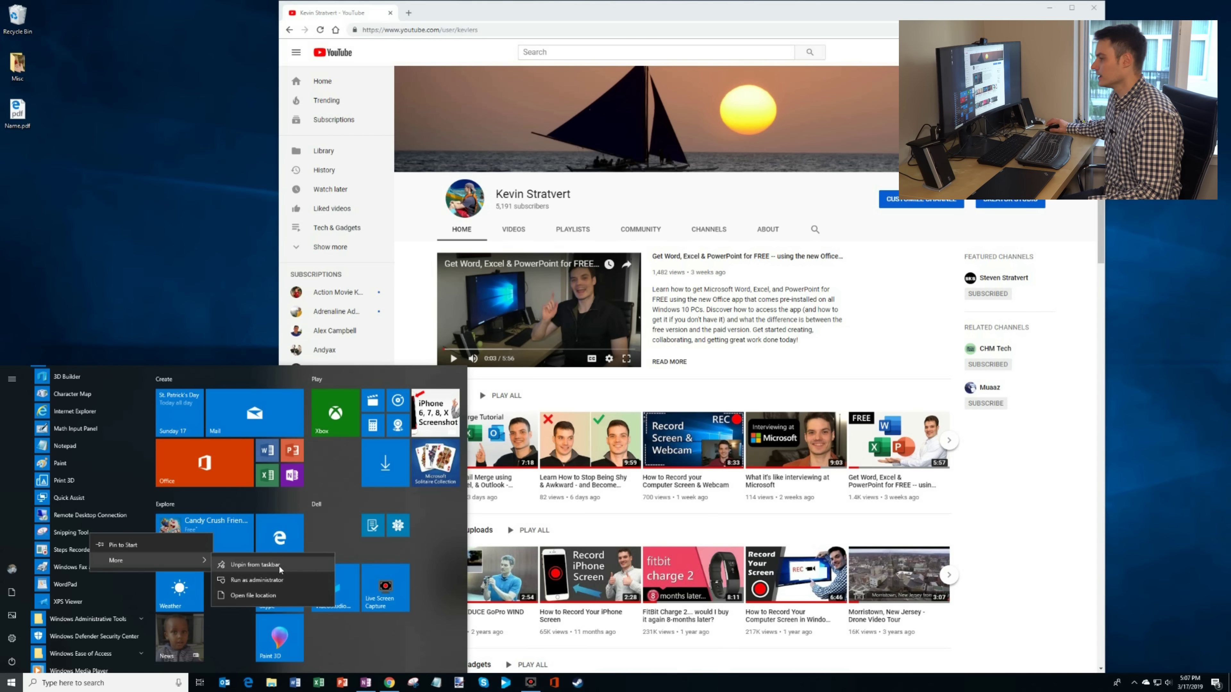
left_click(189, 305)
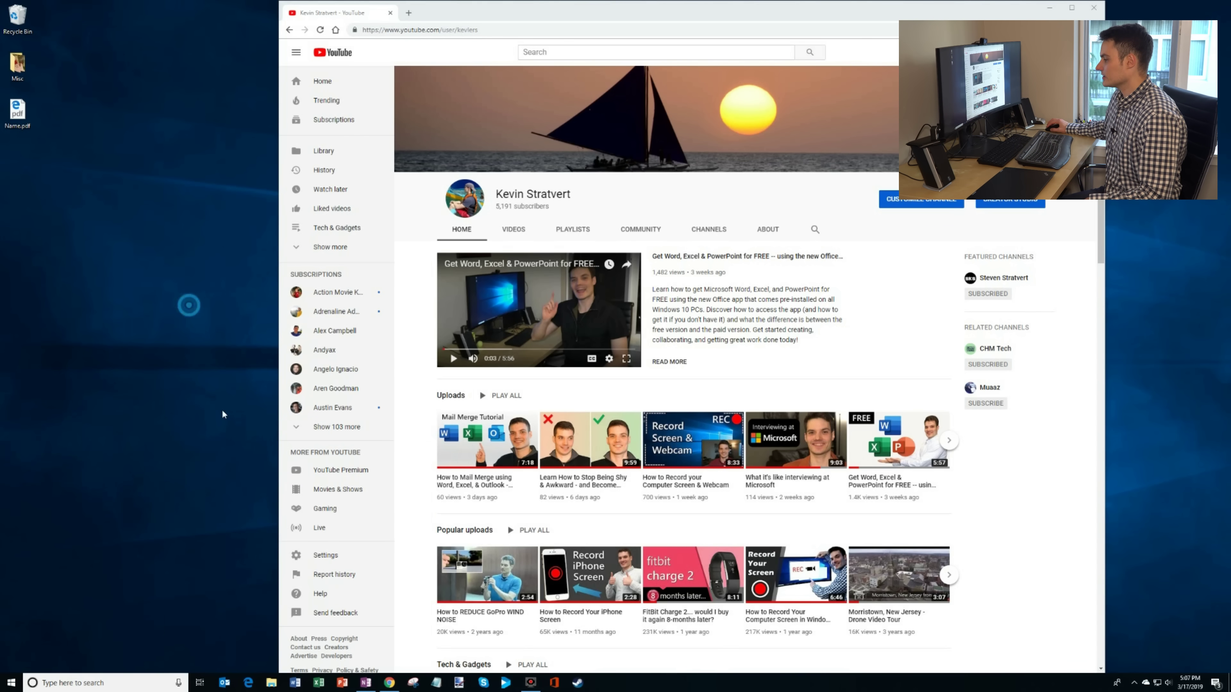
Launch Snipping Tool, try Window mode, then take a rectangular snip of the featured video thumbnail
left_click(415, 684)
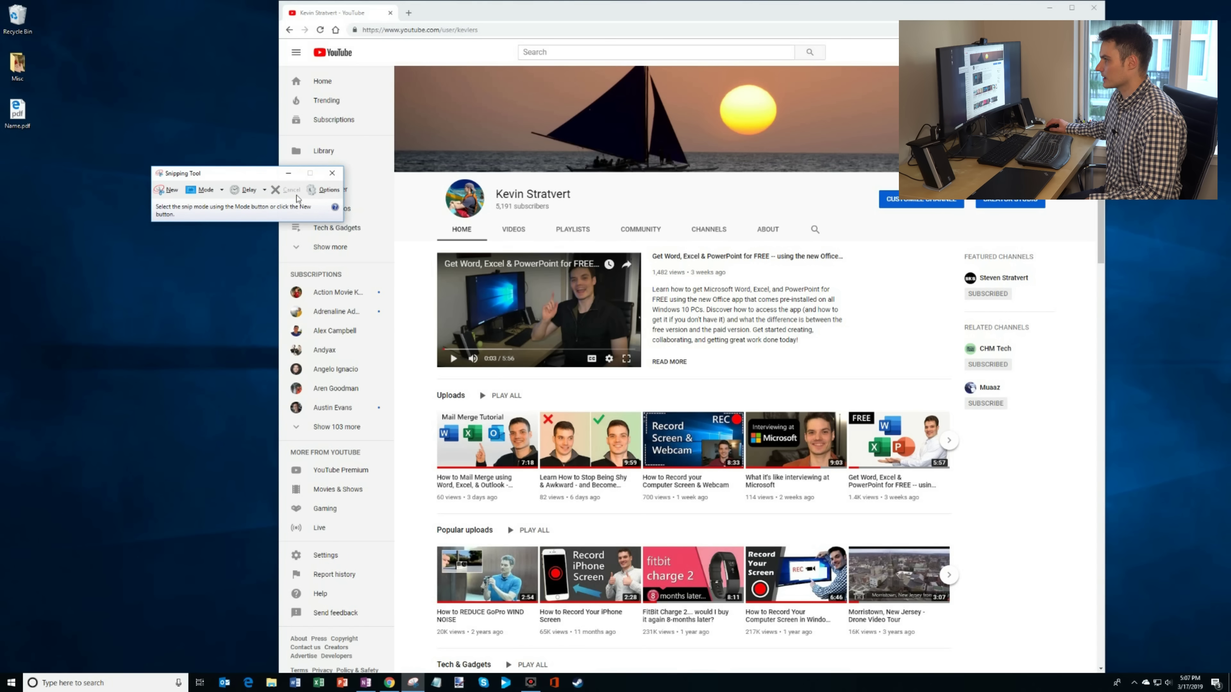
left_click_drag(245, 175, 159, 175)
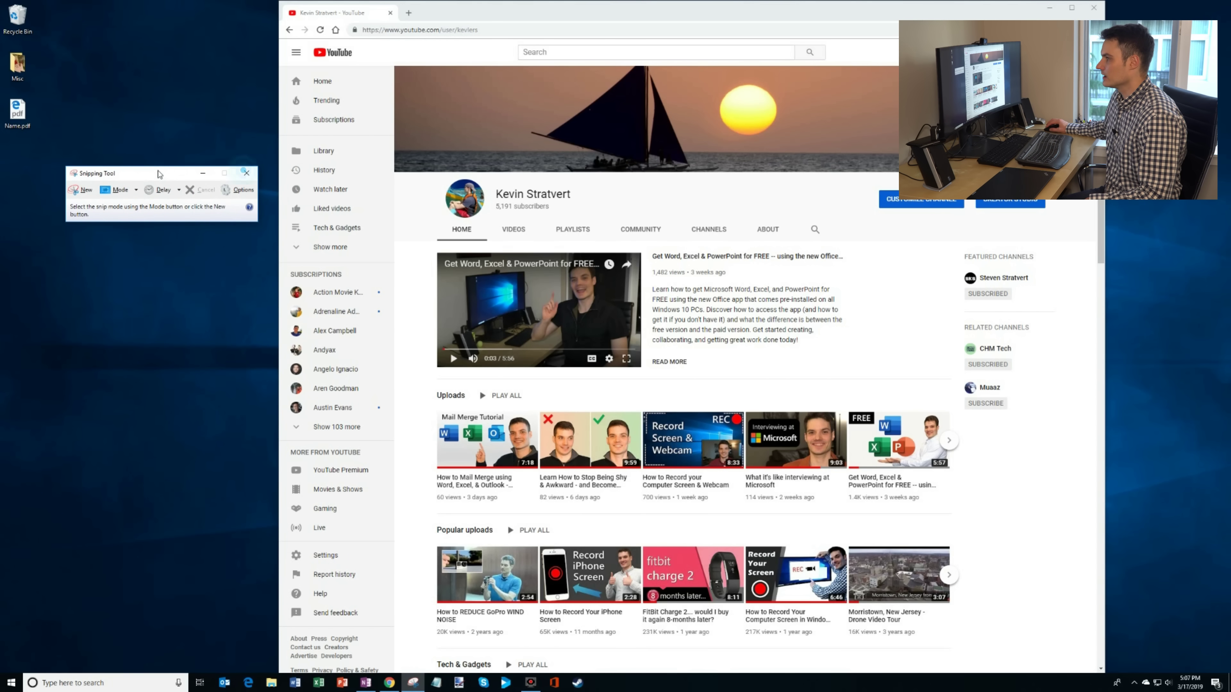
left_click(138, 191)
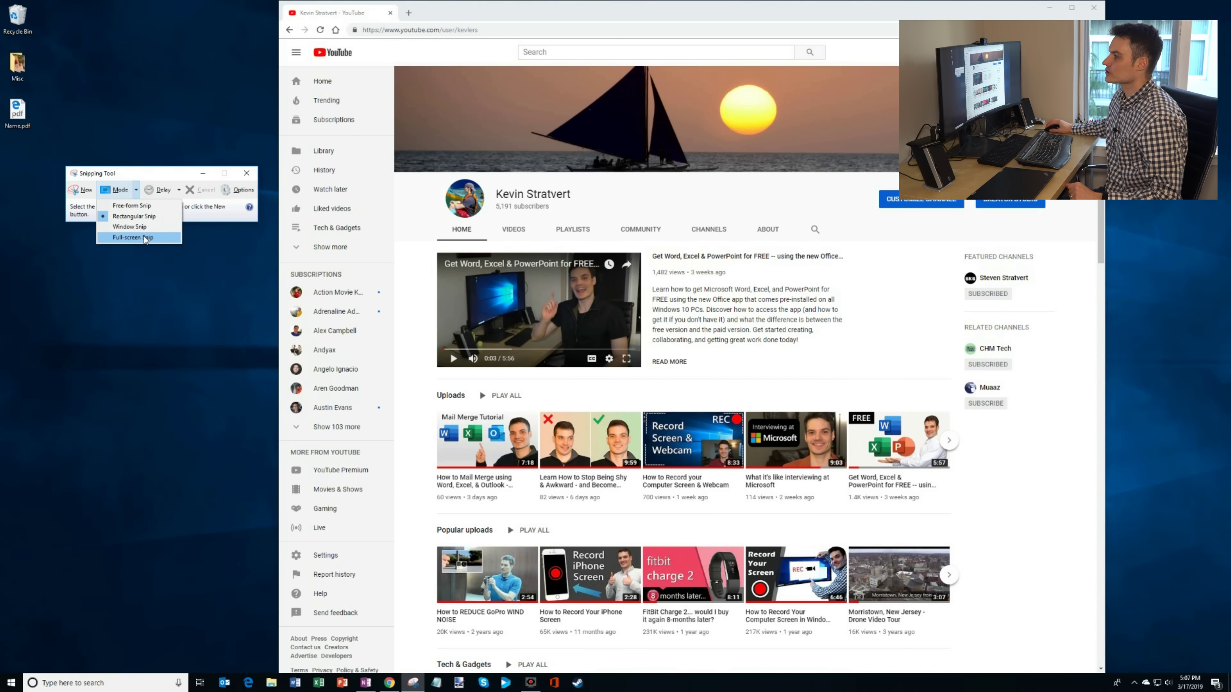
left_click(152, 228)
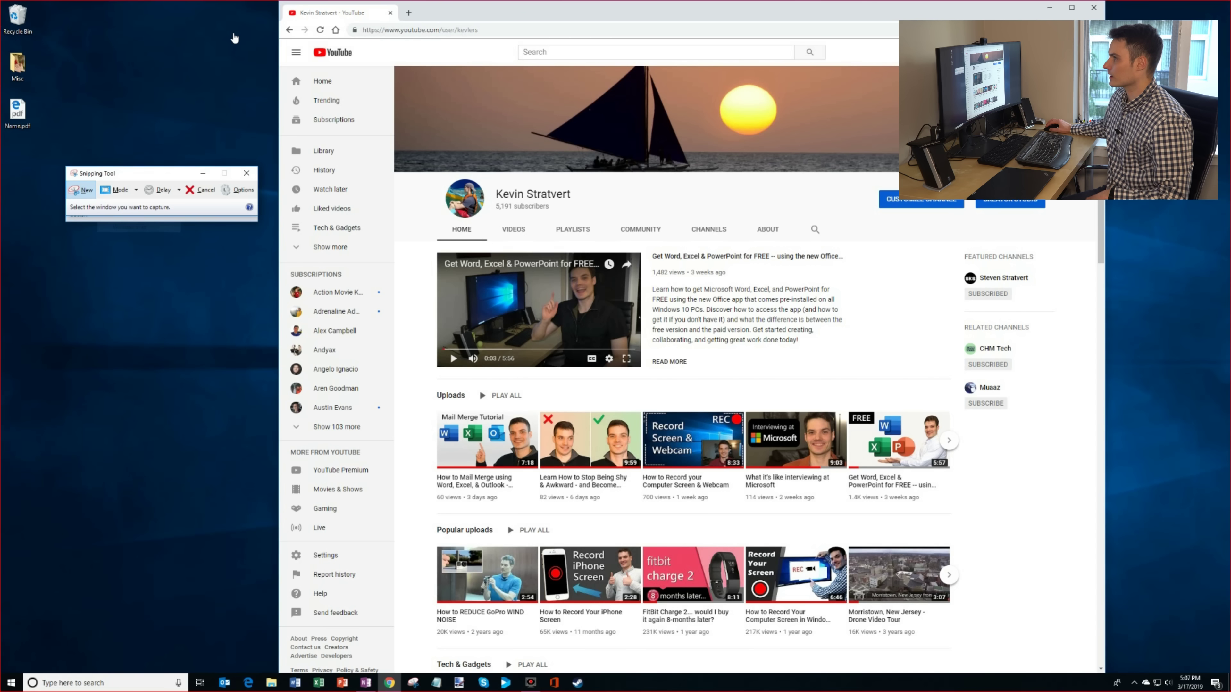
left_click(137, 190)
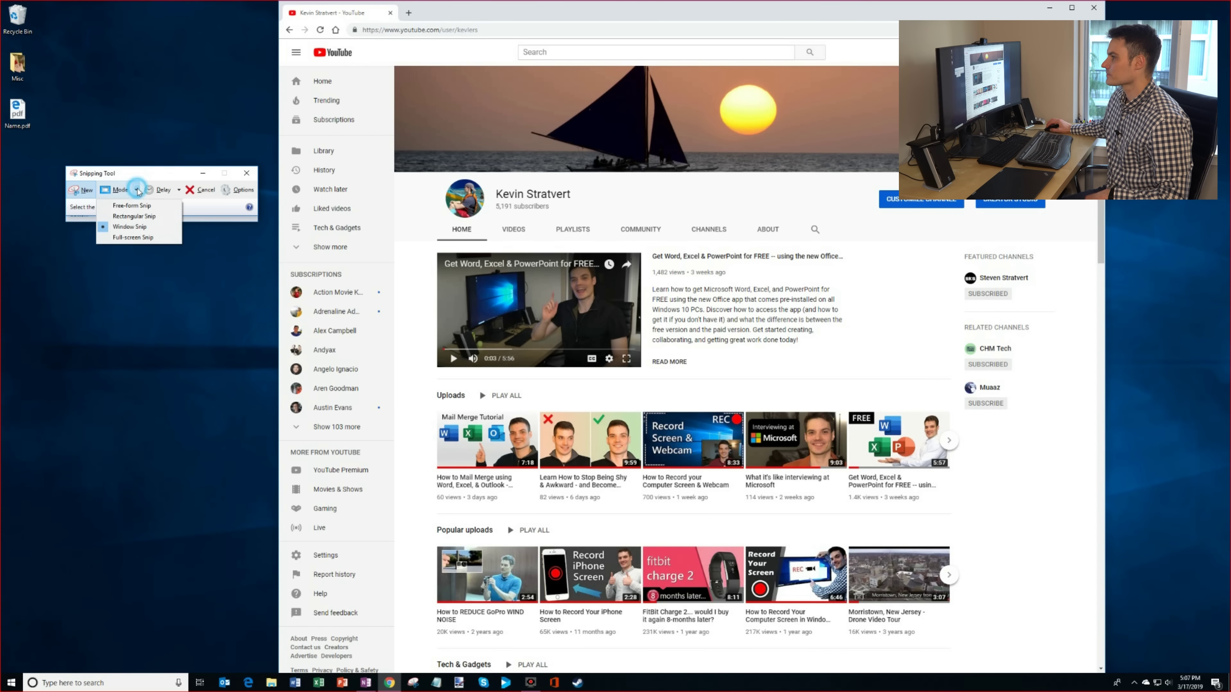
left_click(143, 216)
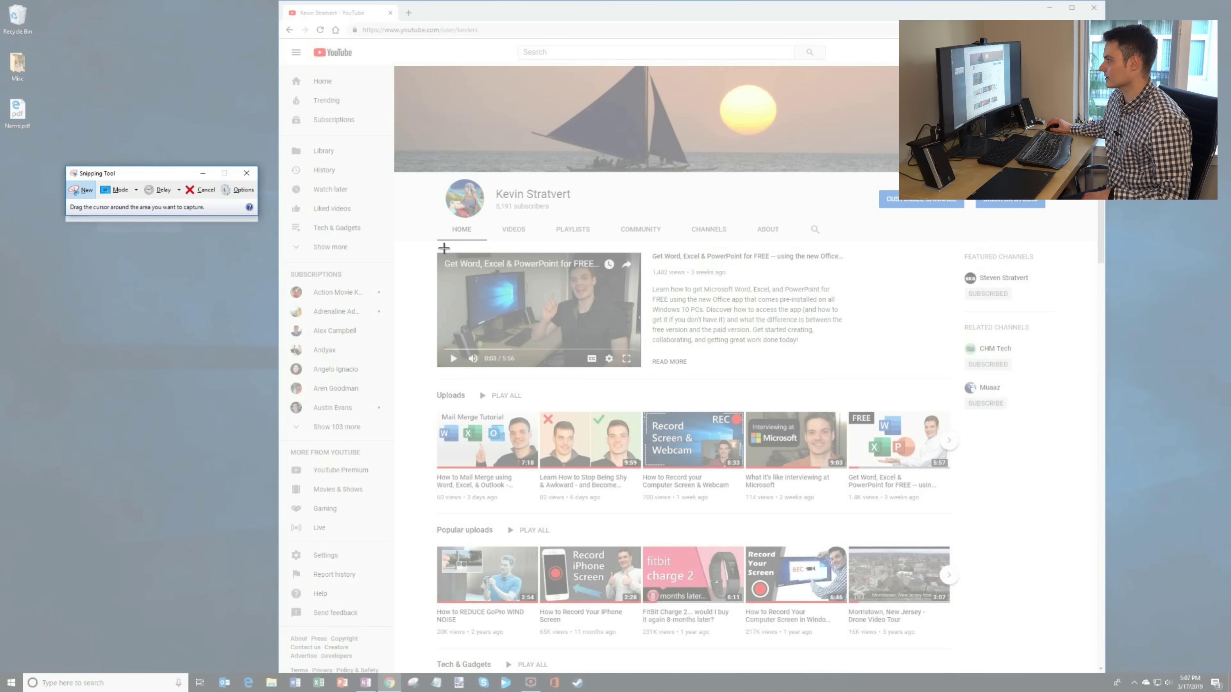
left_click_drag(514, 257, 637, 366)
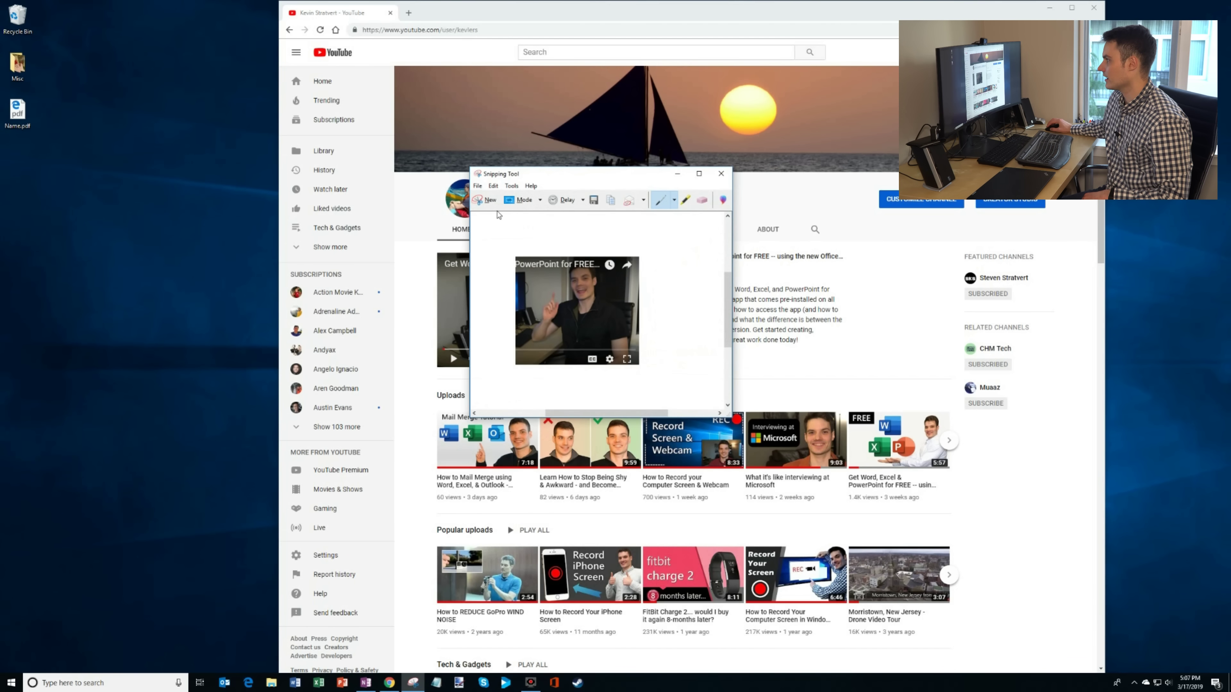
Switch to Free-form mode and trace a new snip around the featured video
left_click(538, 202)
left_click(539, 201)
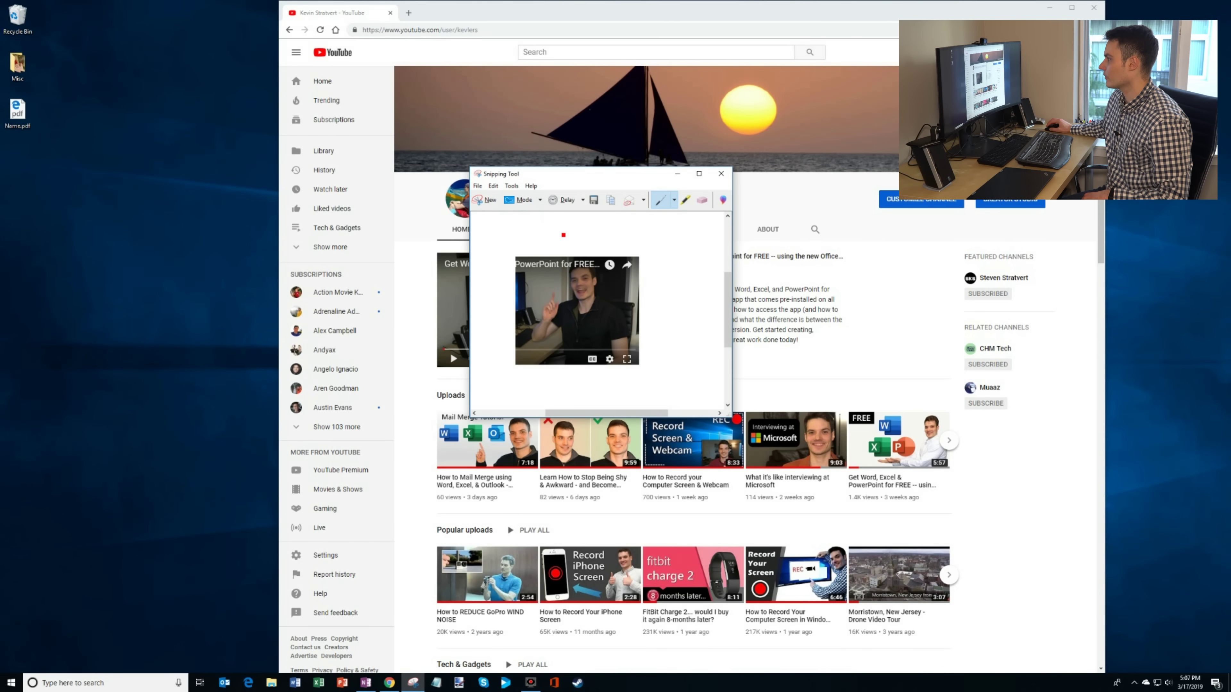
left_click_drag(546, 177, 130, 177)
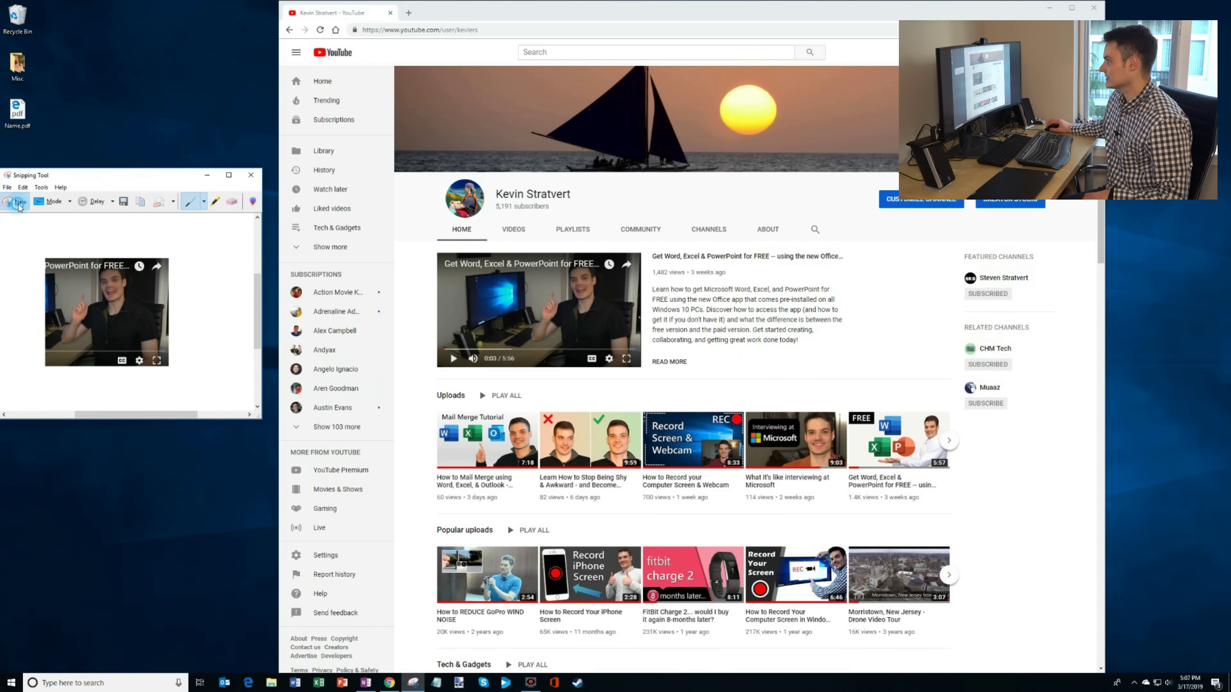
left_click(74, 200)
mouse_move(597, 247)
left_mouse_down()
mouse_move(552, 247)
mouse_move(521, 311)
left_mouse_up()
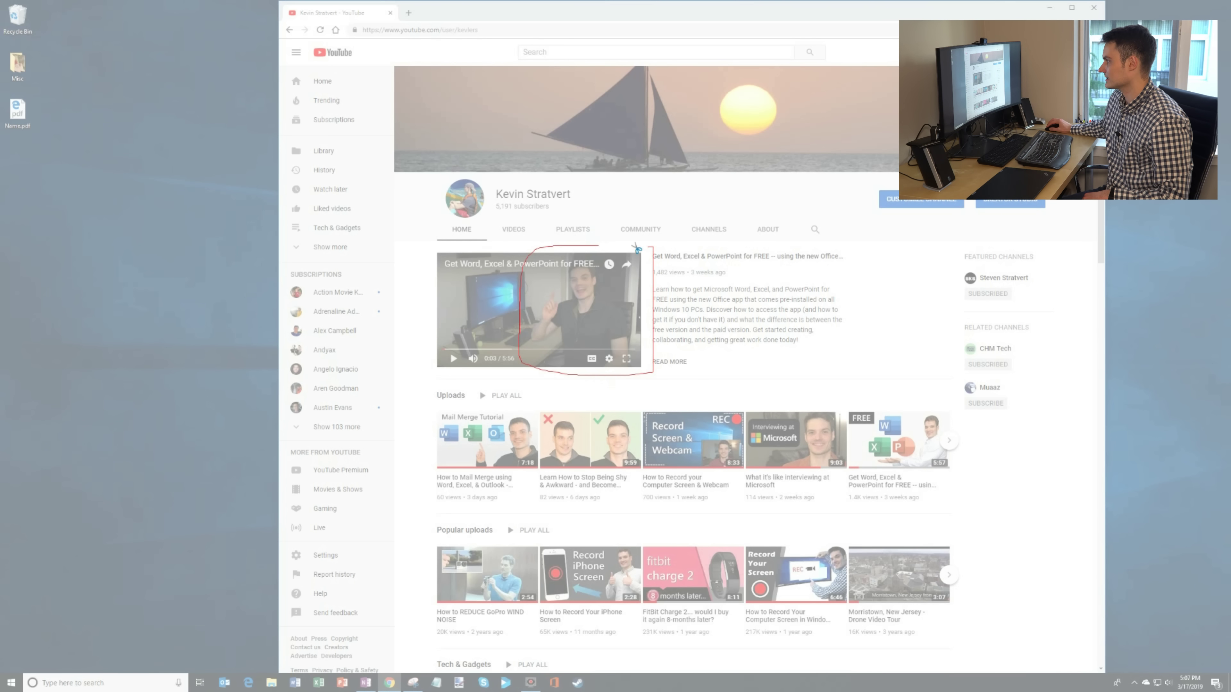
left_click_drag(595, 248, 596, 248)
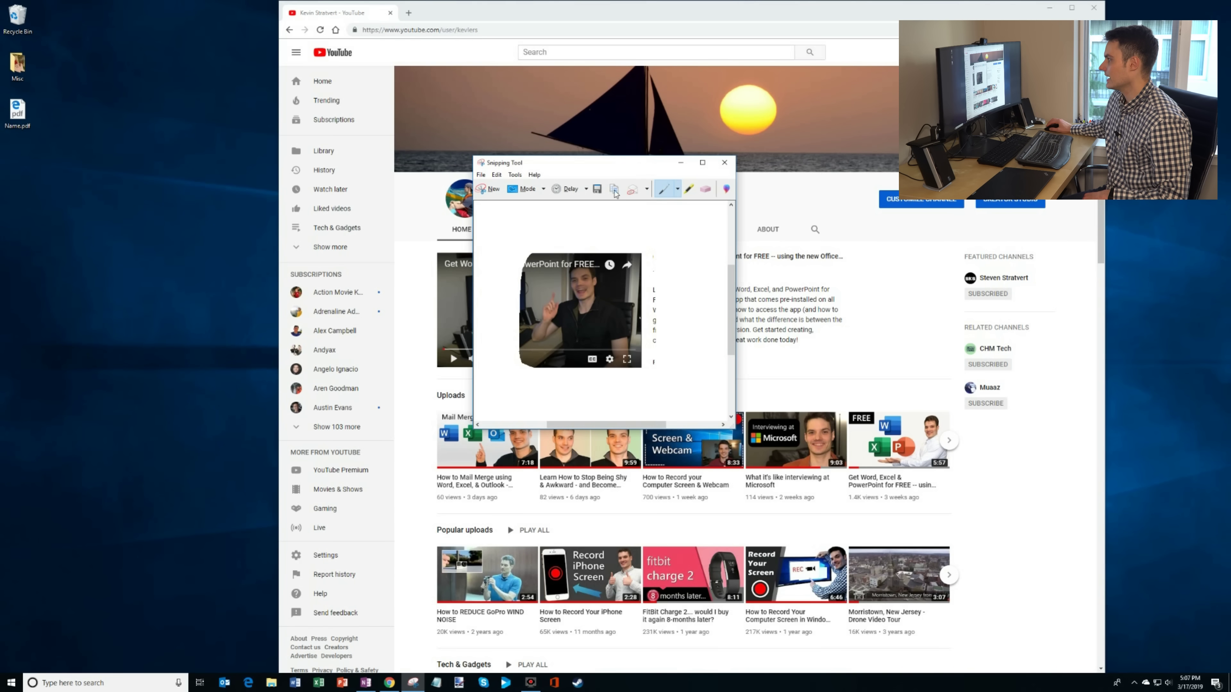
left_click_drag(622, 163, 568, 143)
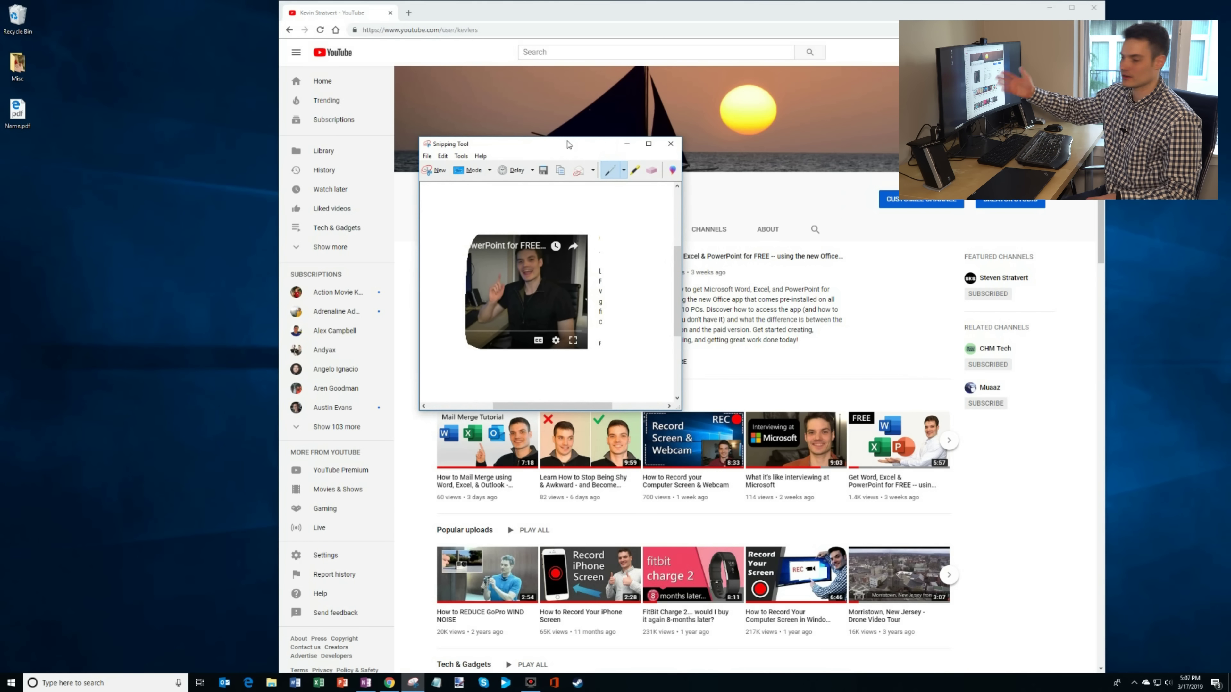
left_click(427, 156)
Review the PNG, GIF, JPEG and MHT save formats, keep PNG, and cancel saving
left_click(460, 182)
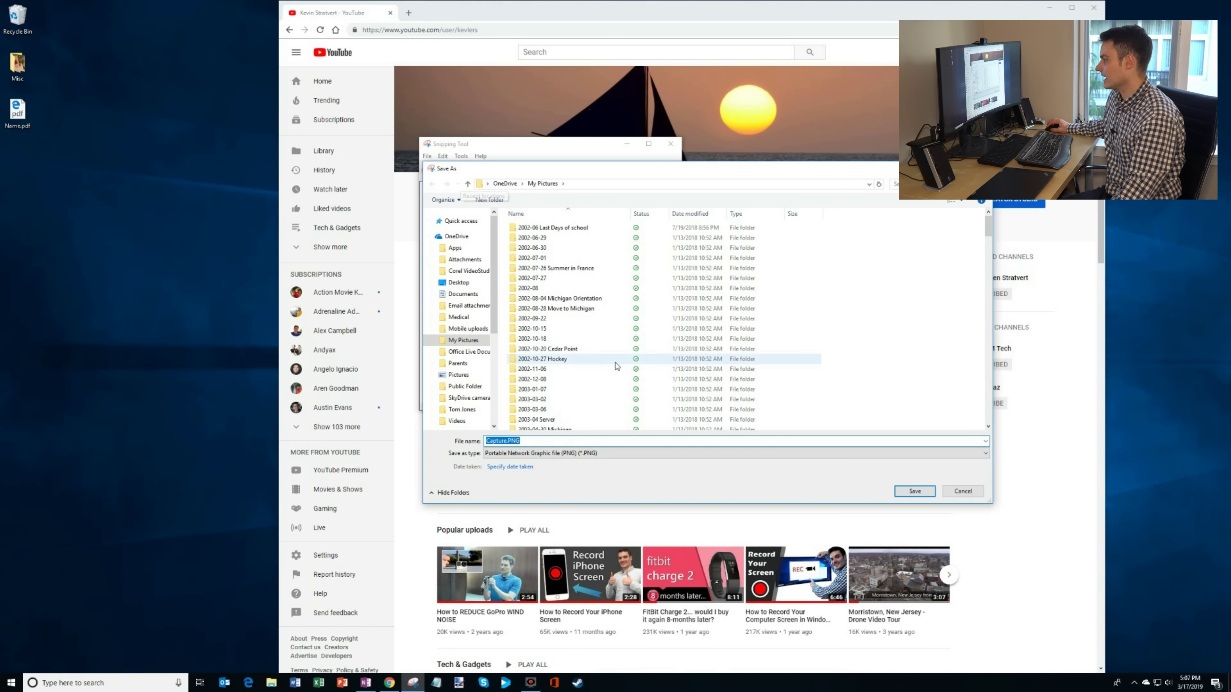
left_click(631, 455)
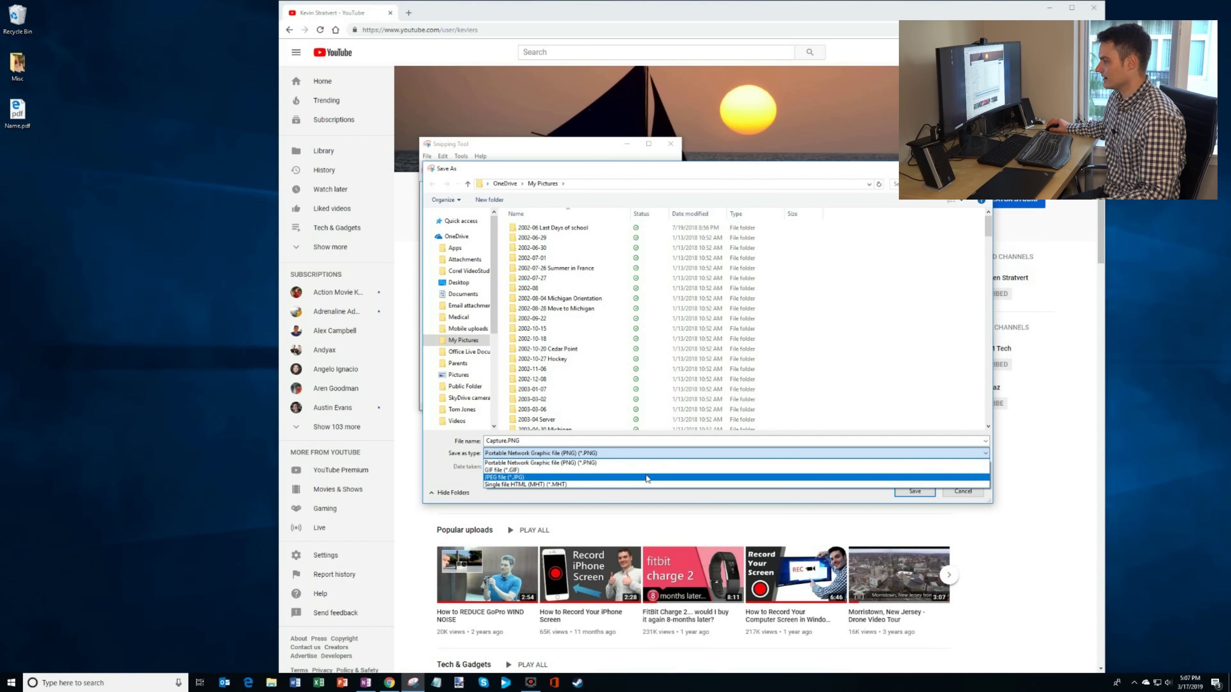
left_click(712, 463)
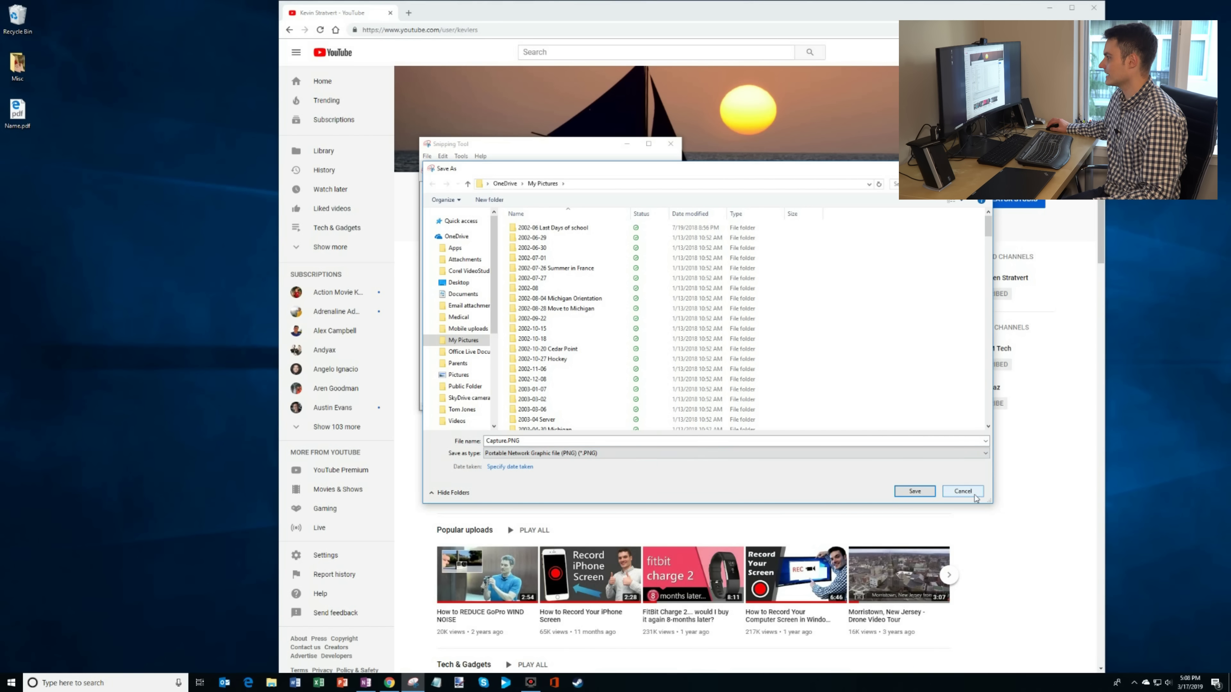
left_click(963, 491)
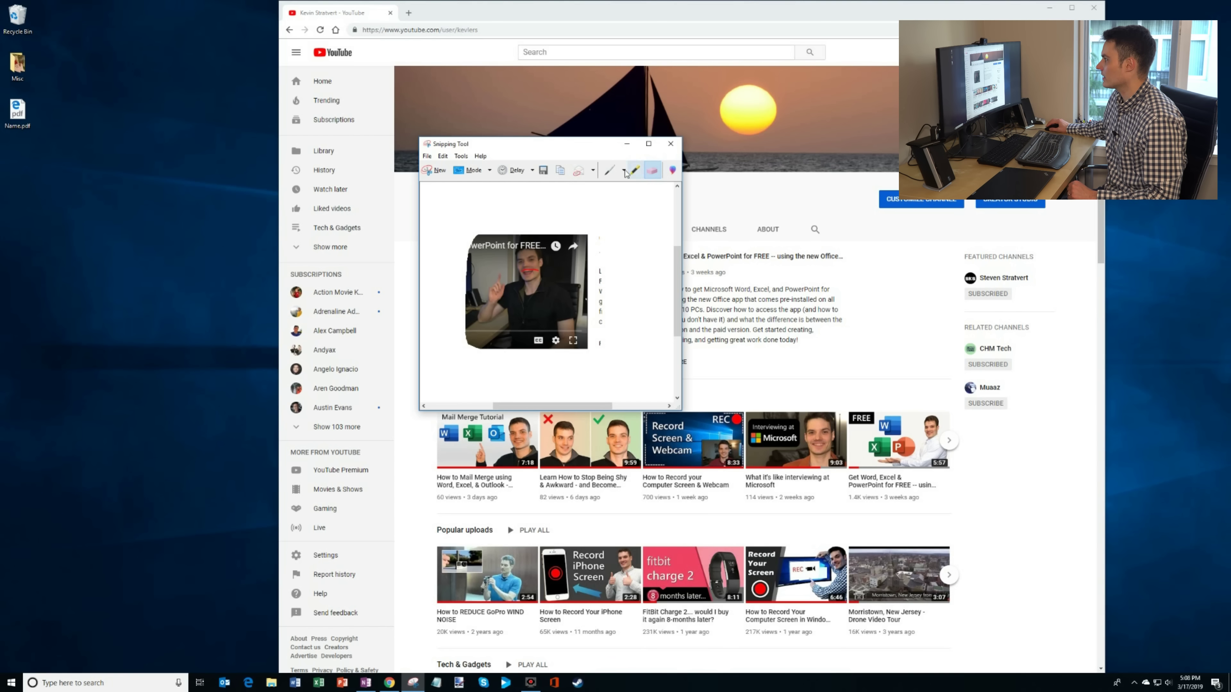
Highlight the face on the snip in yellow, then erase that yellow stroke
left_click(636, 170)
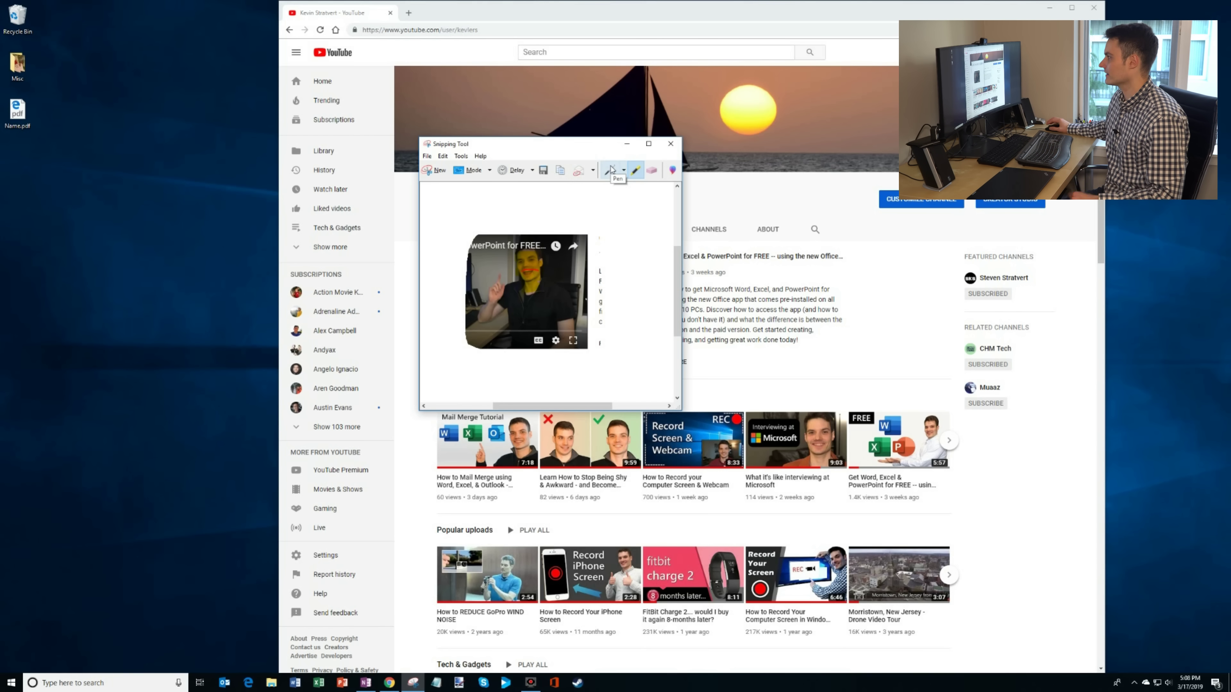
left_click(655, 173)
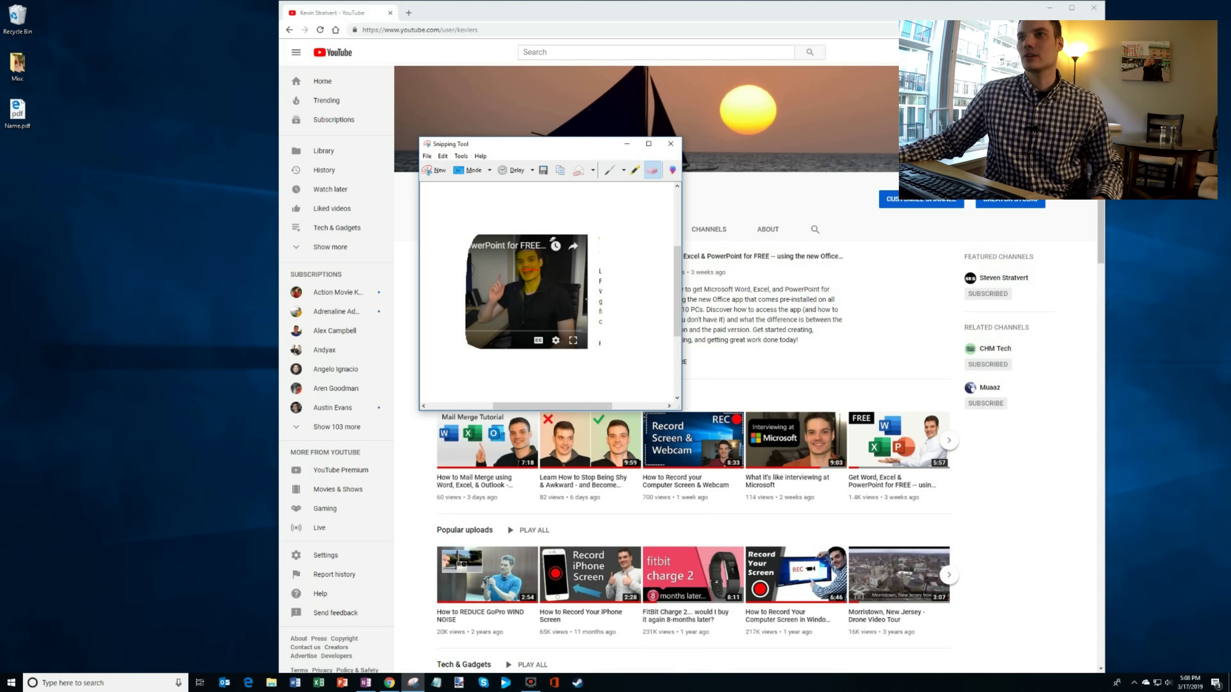
left_click(528, 260)
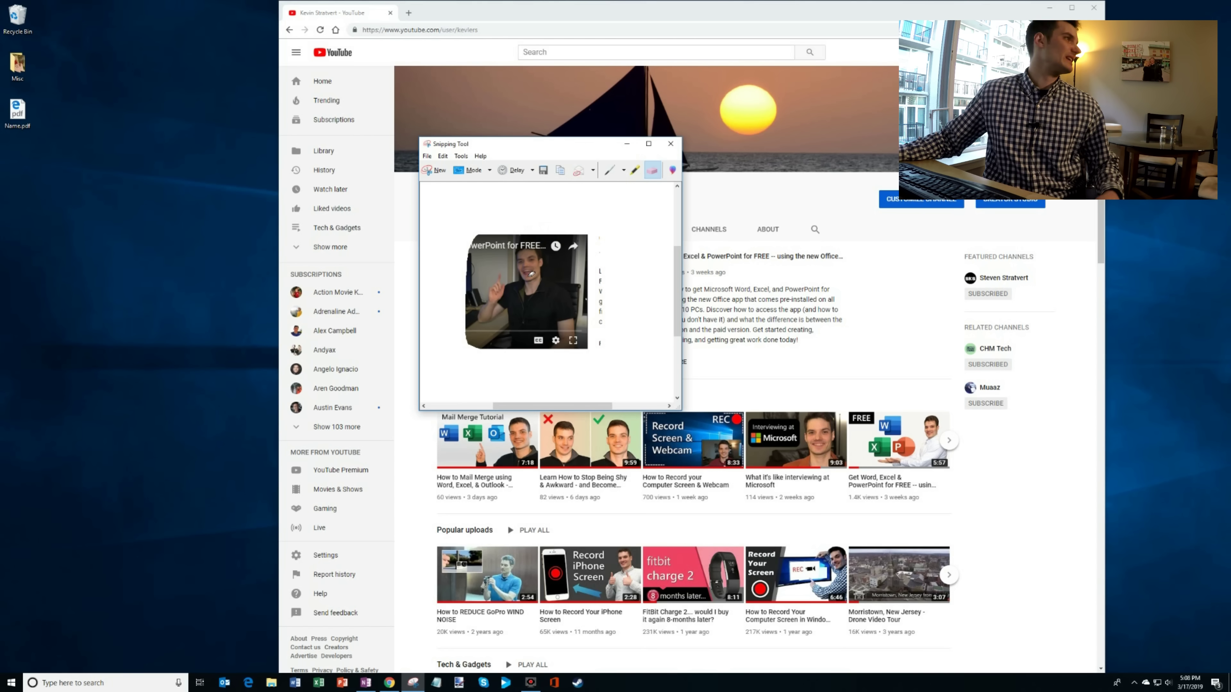
Check the Delay choices (No Delay to 5 Seconds), move the snip window left, and close Snipping Tool
left_click(531, 172)
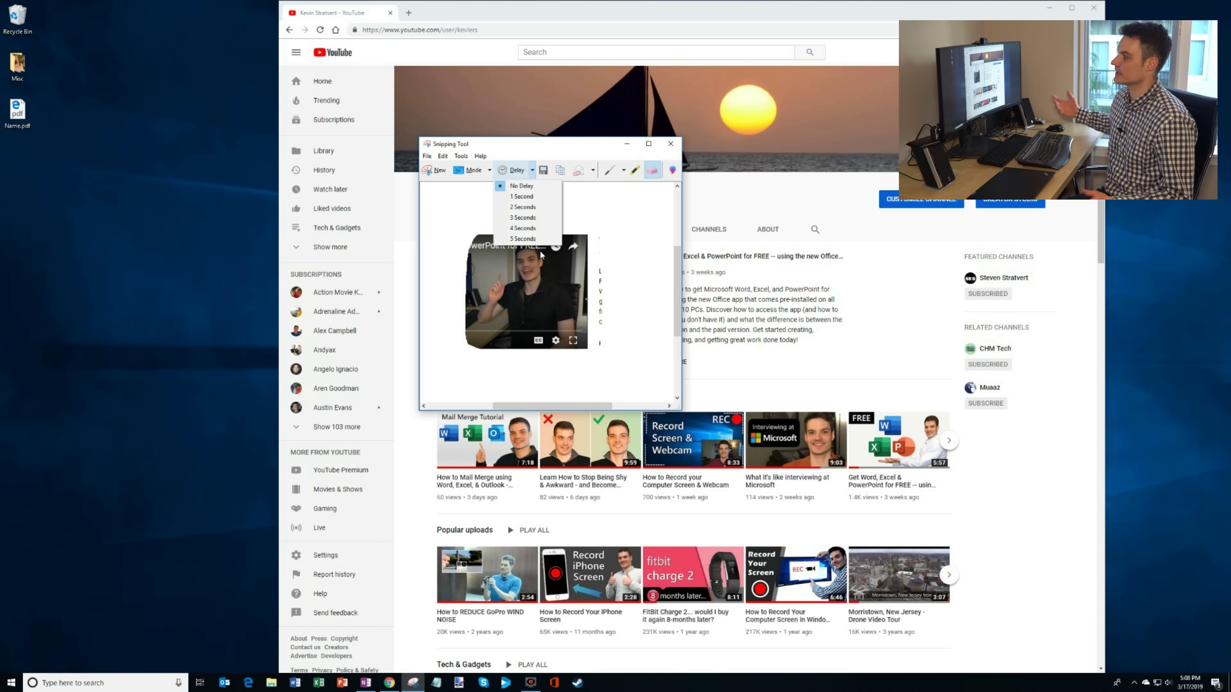
left_click(462, 201)
left_click_drag(543, 140, 141, 145)
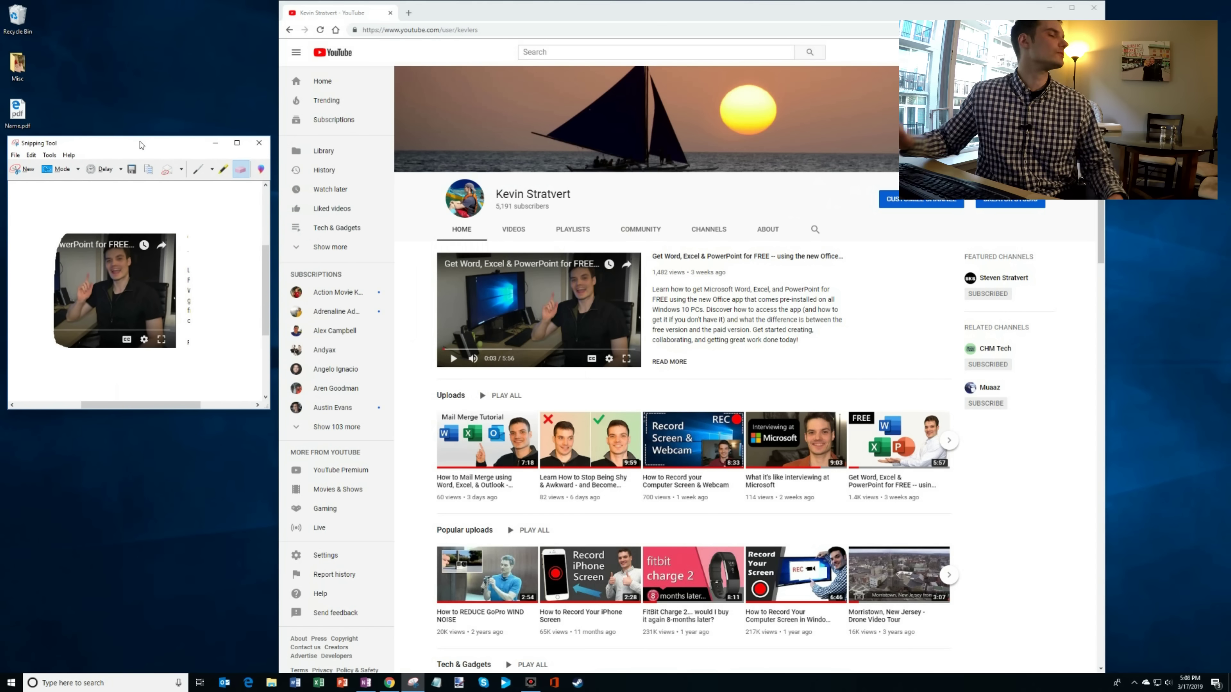
left_click(258, 143)
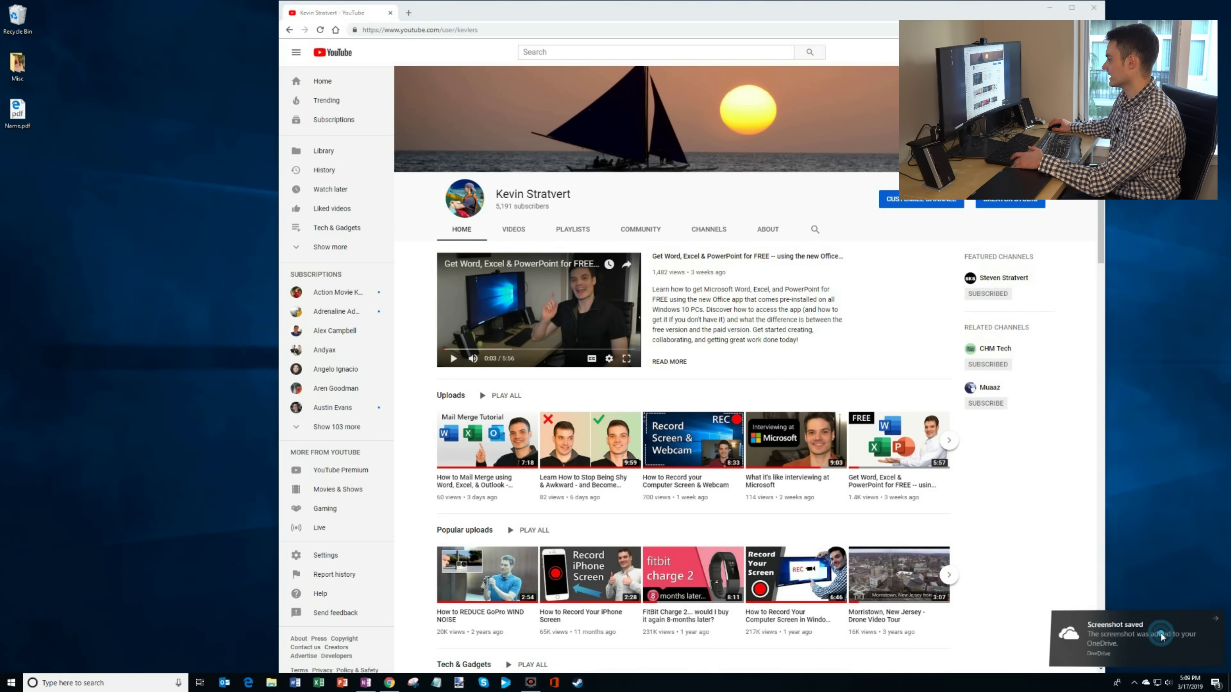
Open the OneDrive Screenshots folder, view the newest screenshot, then close Photos and Explorer
left_click(1192, 640)
scroll(699, 468, "down", 3)
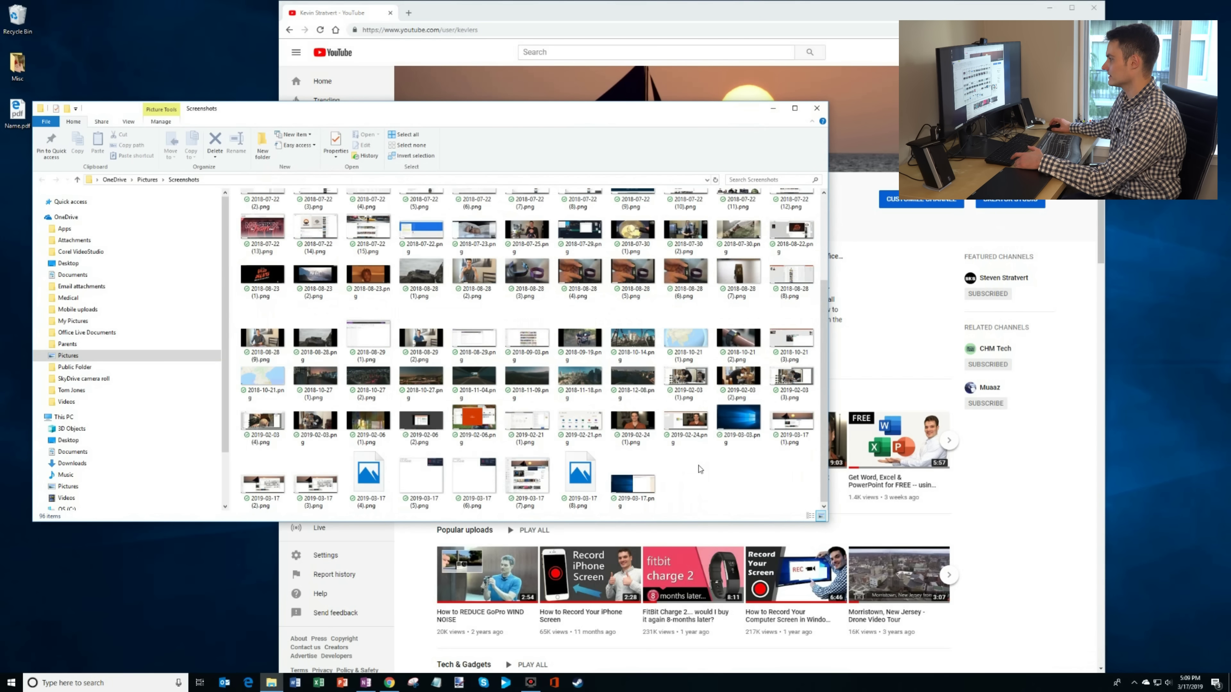
double_click(649, 489)
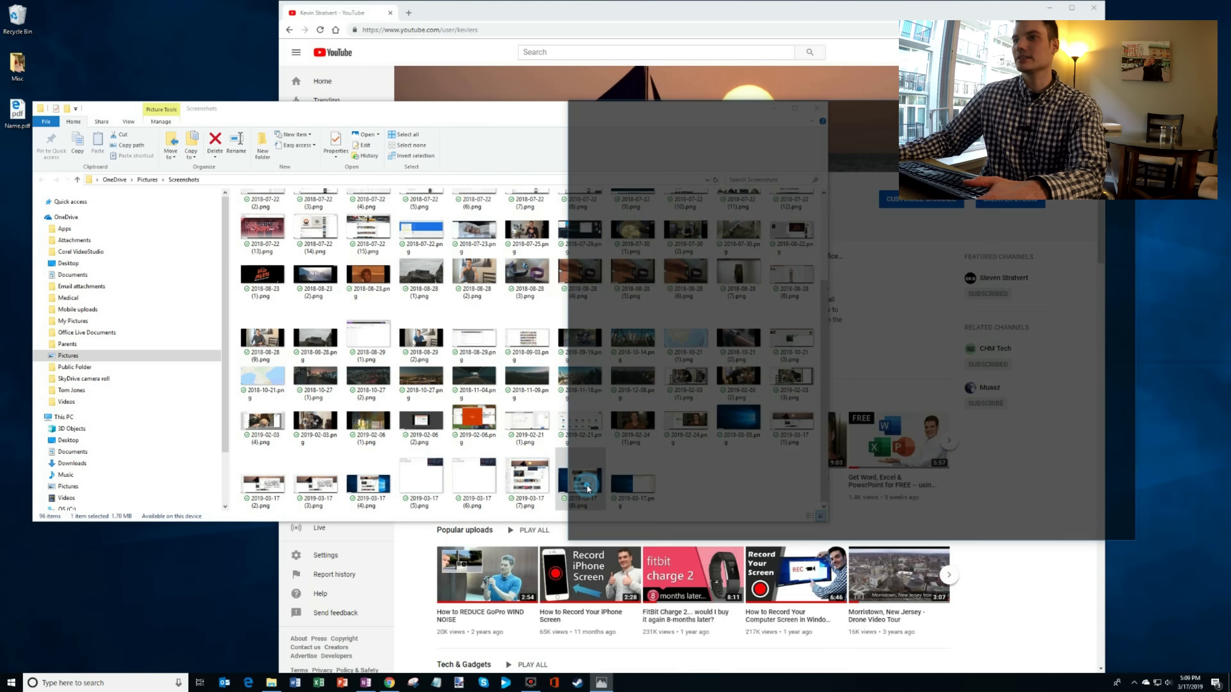
key("alt+F4")
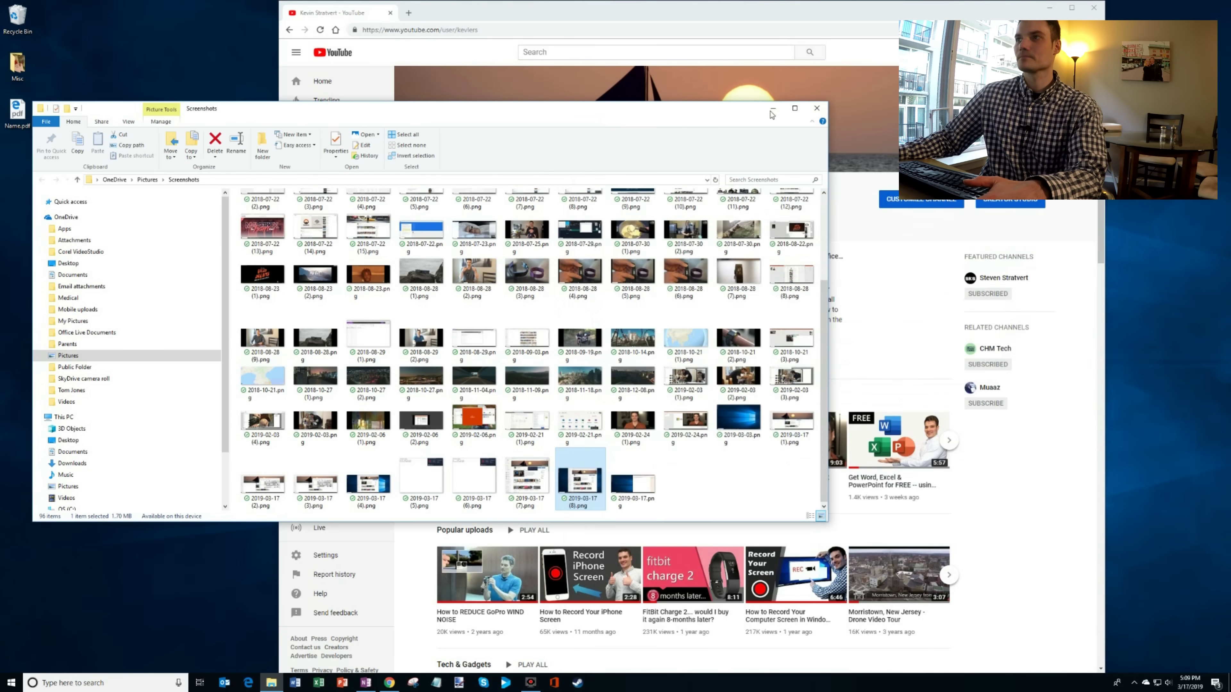
key("alt+F4")
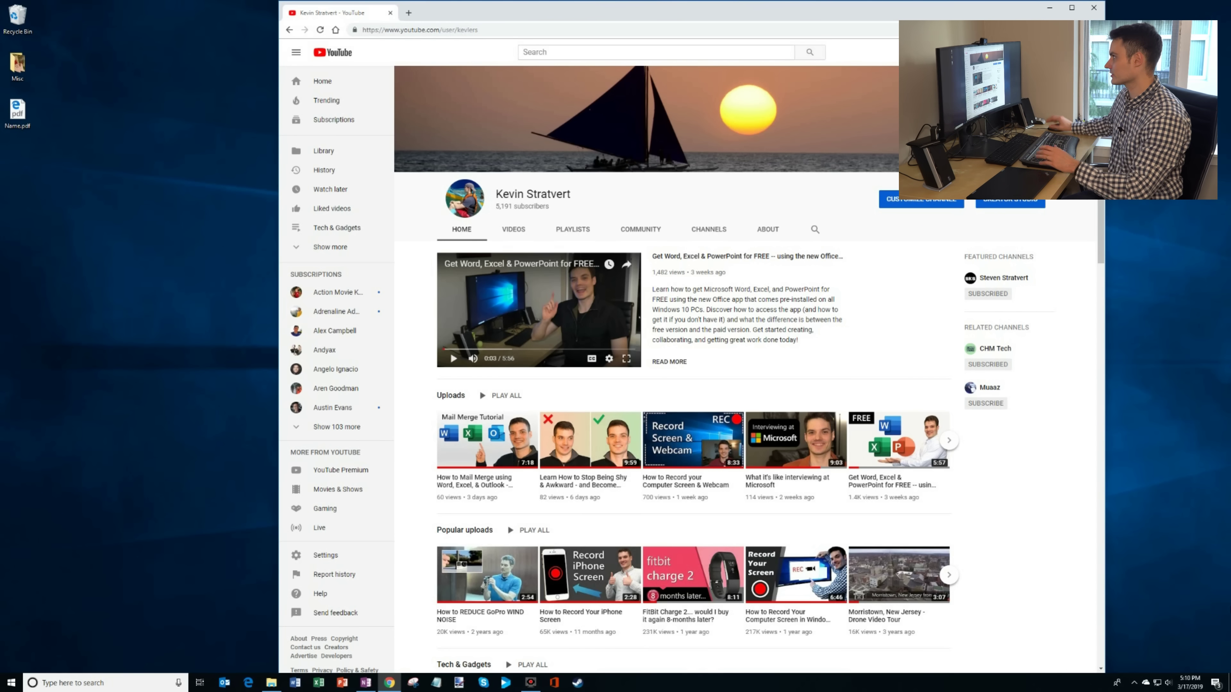
left_click_drag(642, 13, 609, 13)
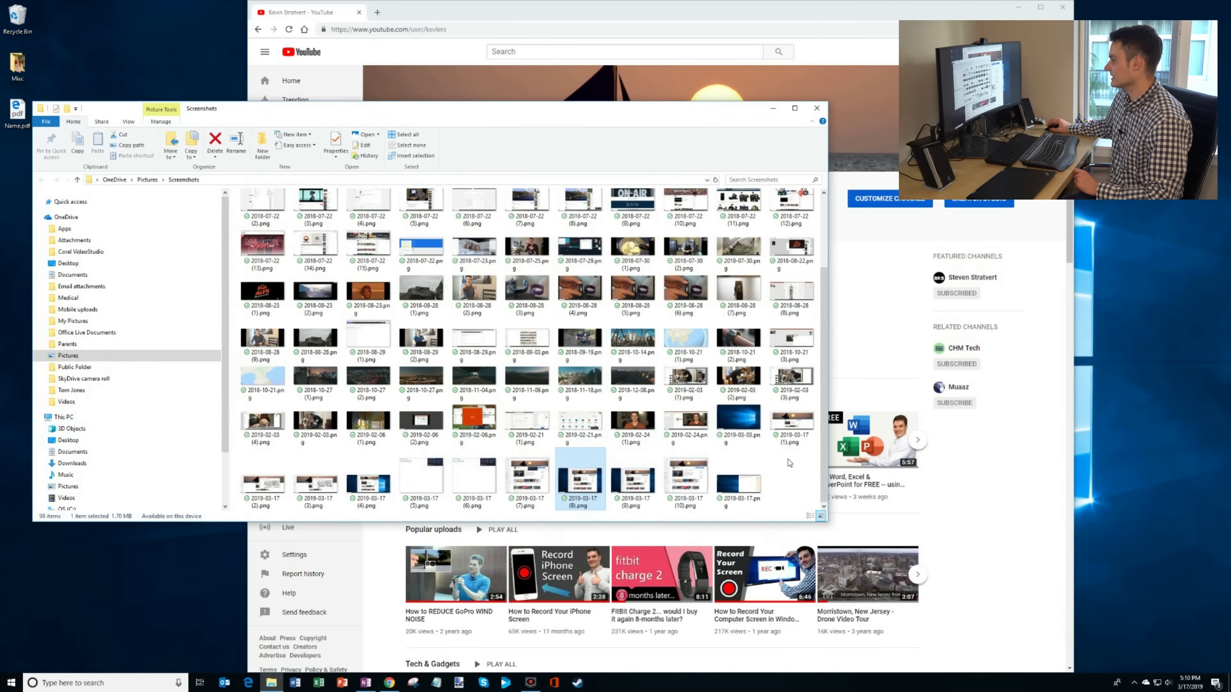
double_click(696, 490)
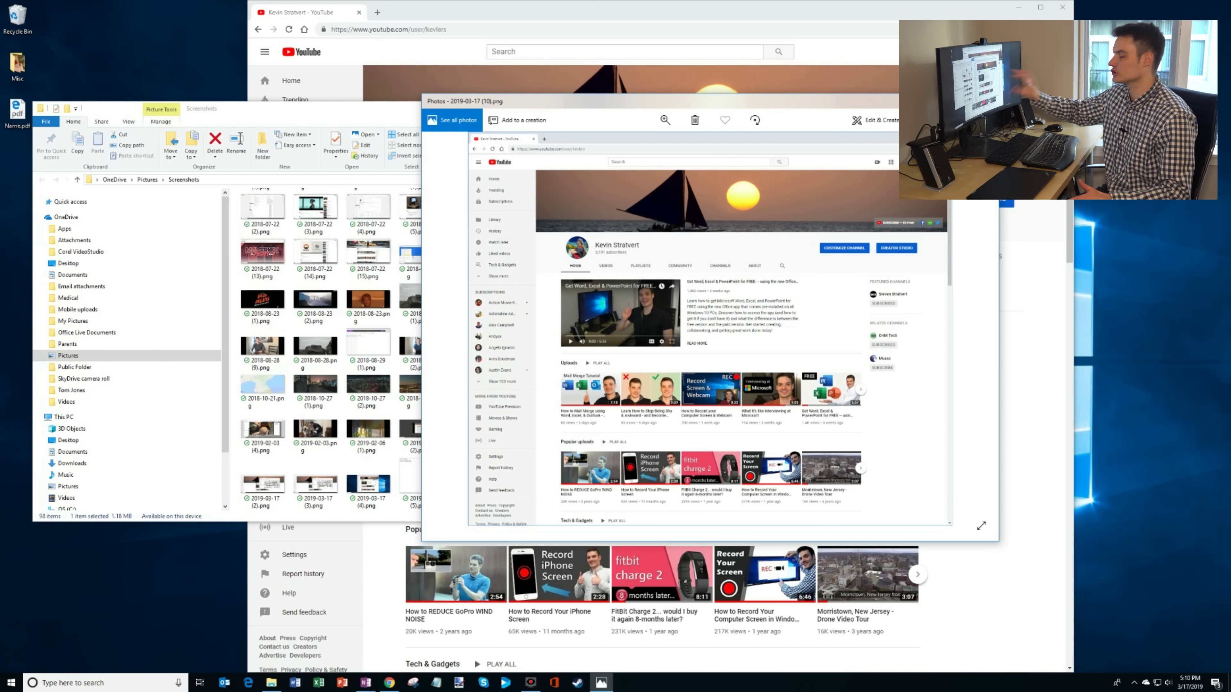
key("alt+F4")
scroll(155, 408, "down", 2)
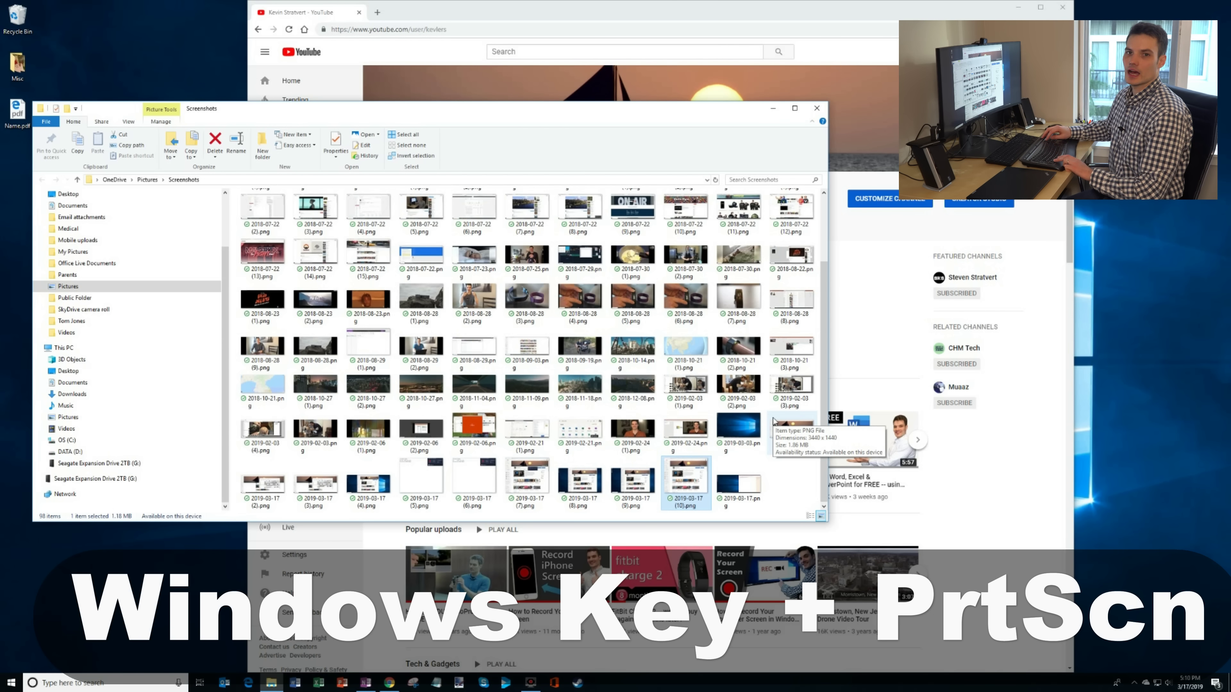
key("super+Print")
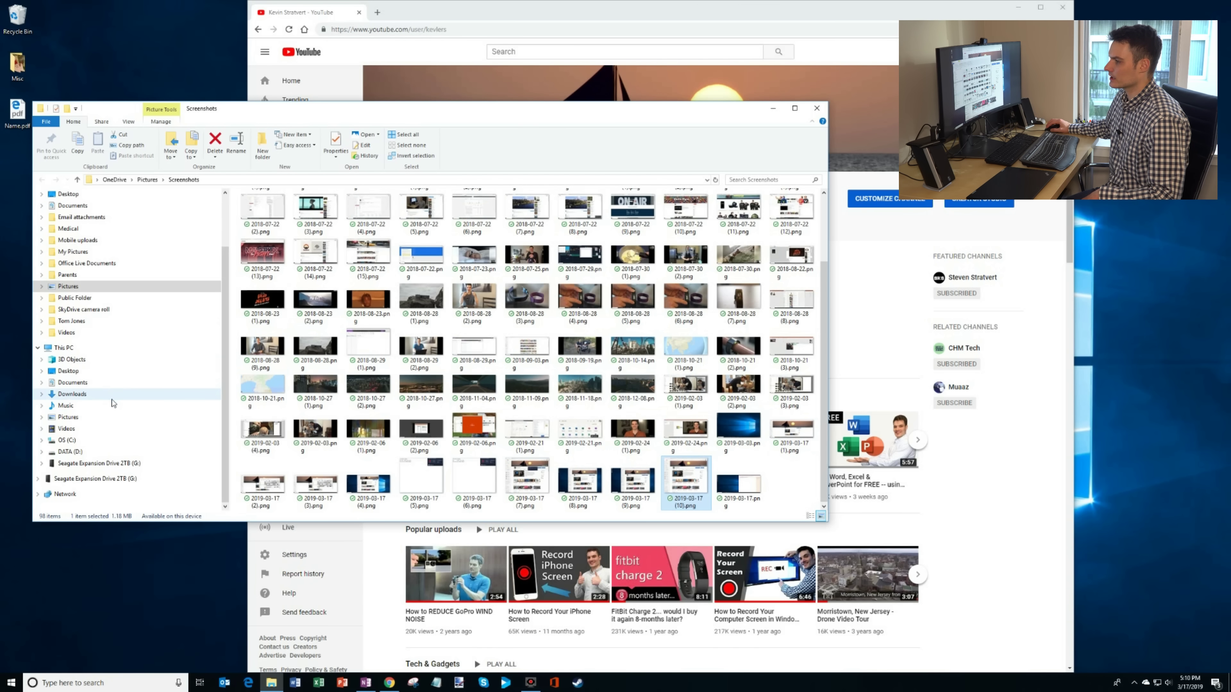
View Screenshot (5).png in This PC > Pictures > Screenshots, close it, then press PrtScn
left_click(98, 418)
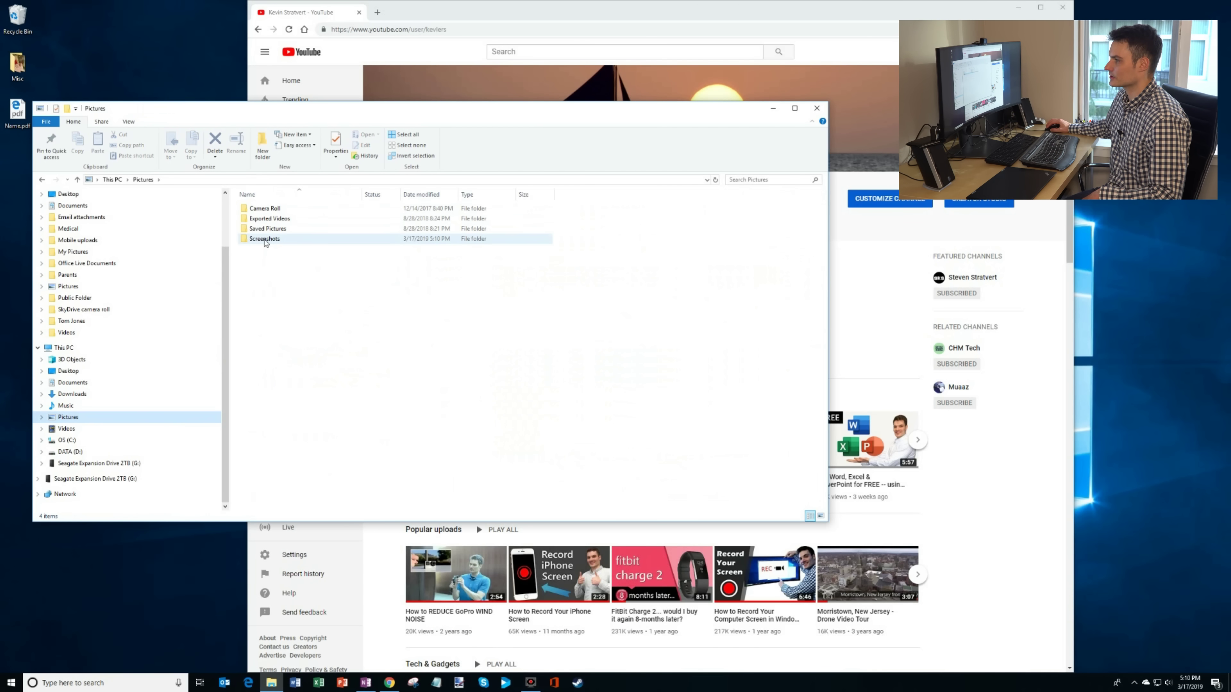
double_click(266, 239)
double_click(263, 228)
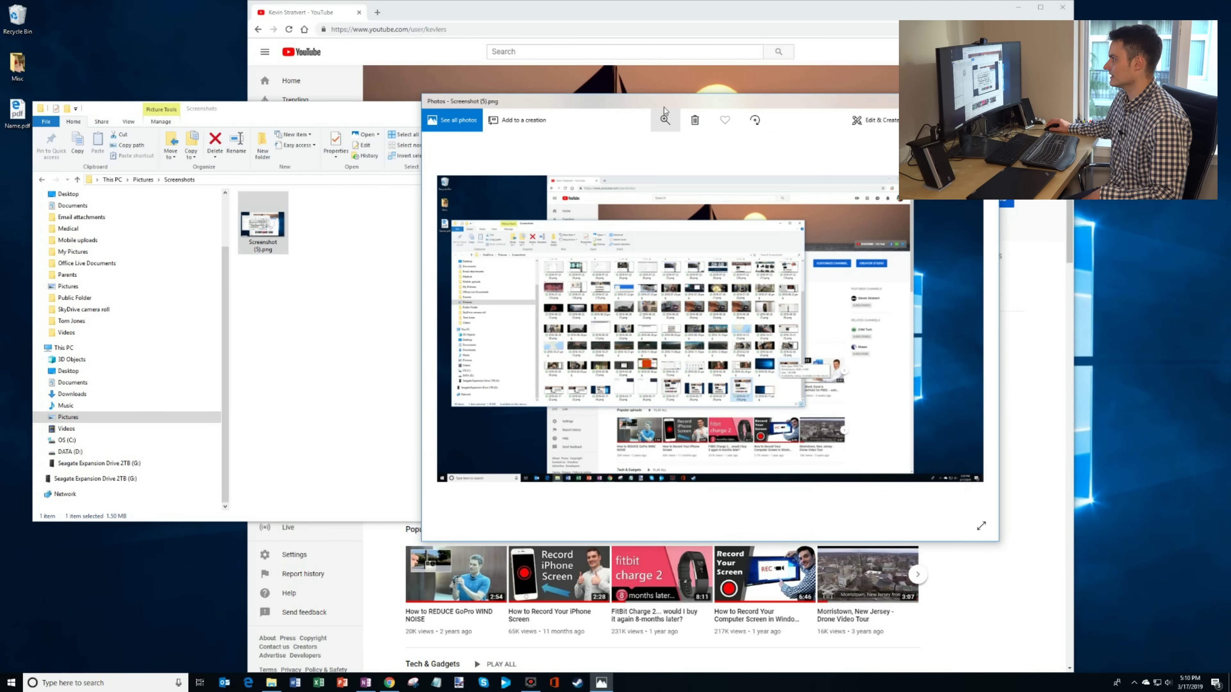
left_click(774, 120)
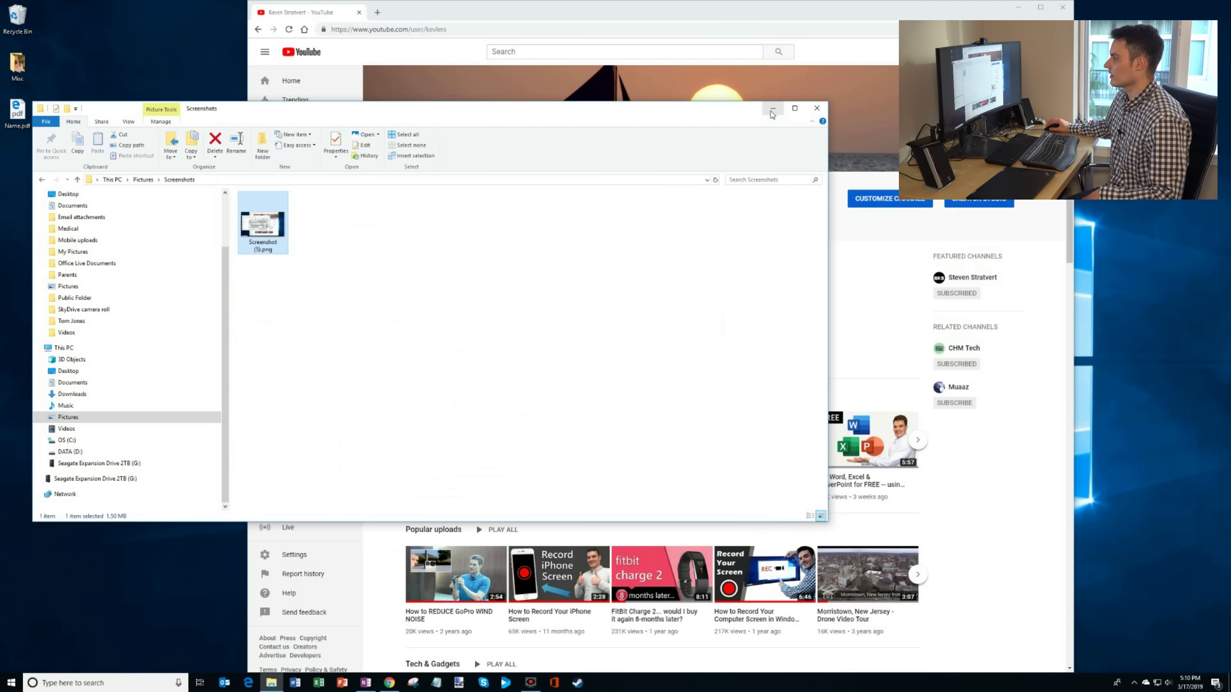
left_click_drag(715, 114, 705, 134)
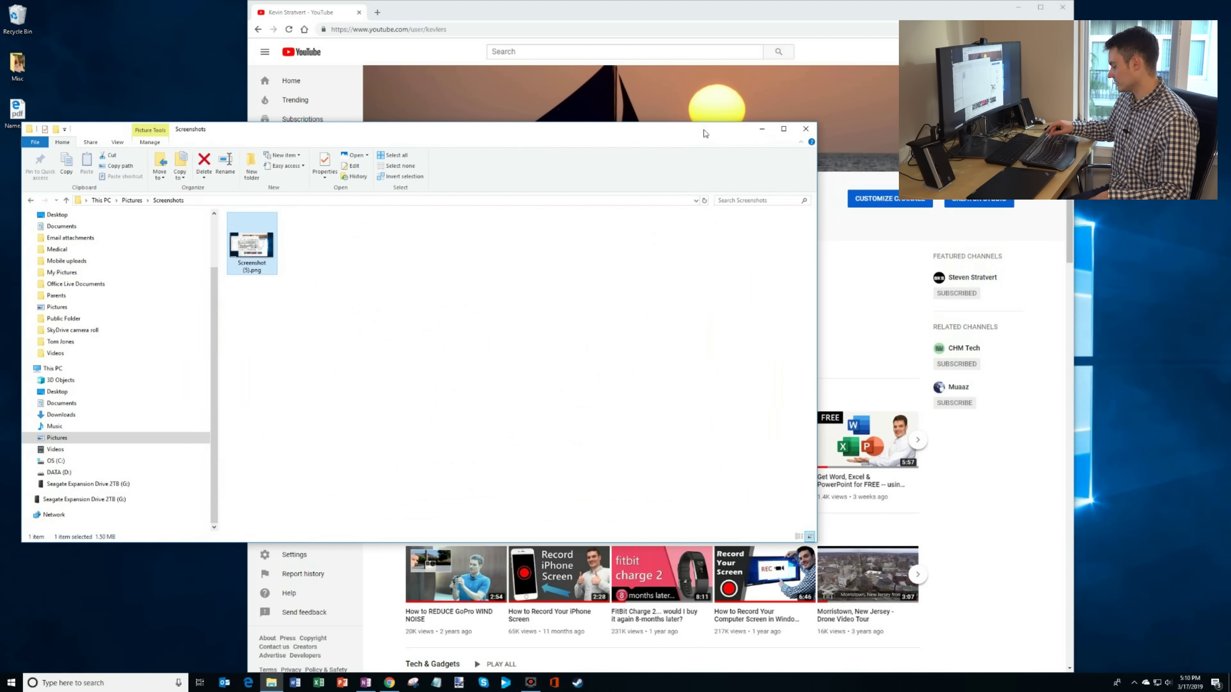
key("Print")
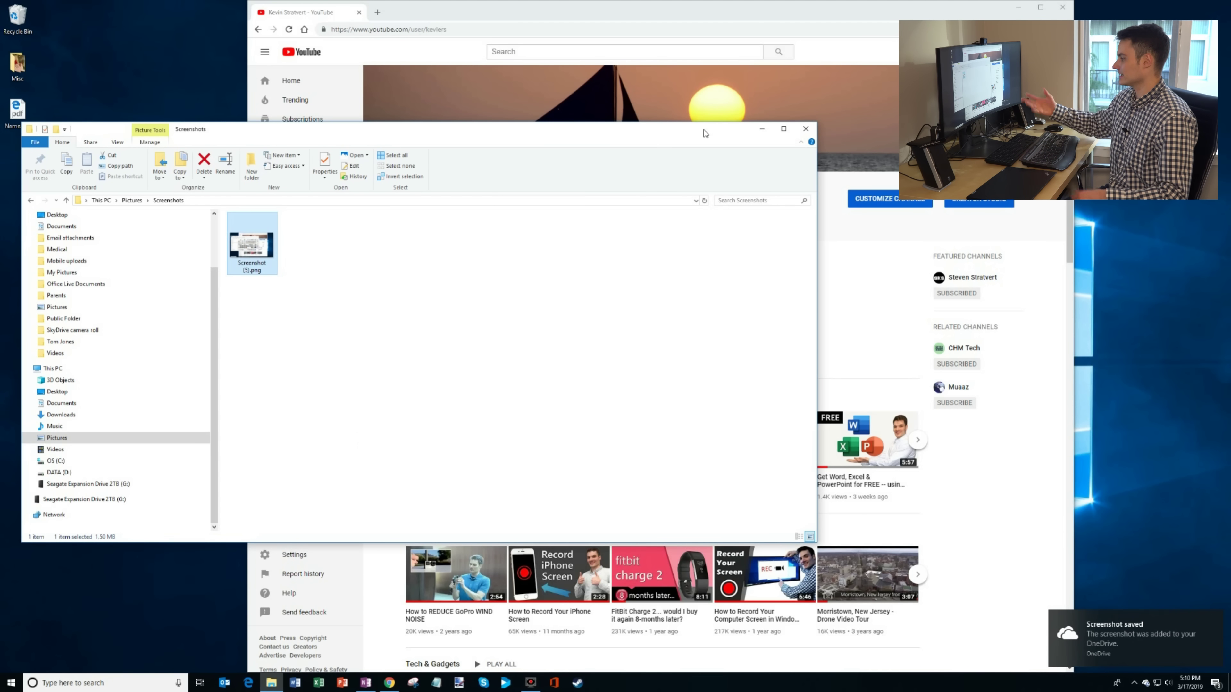